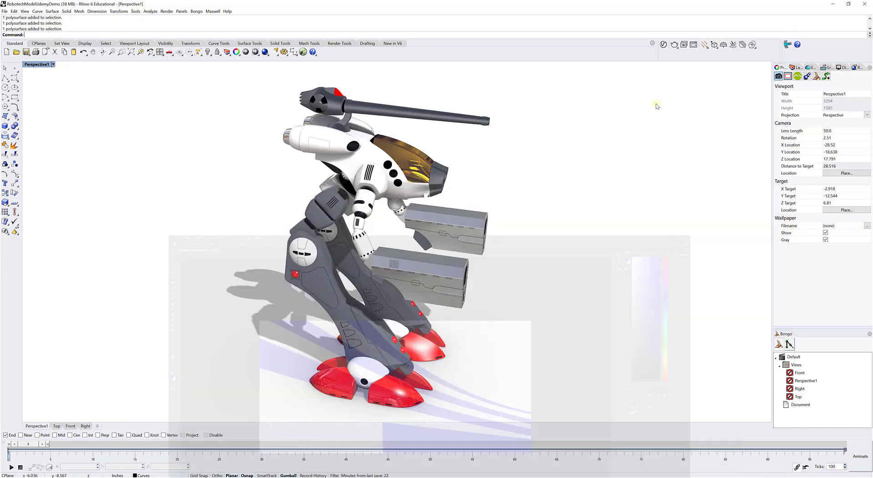
Select the near shoulder pod, the white fuselage and the far shoulder pod of the mech together.
{"action": "left_click", "coordinate": [842, 3]}
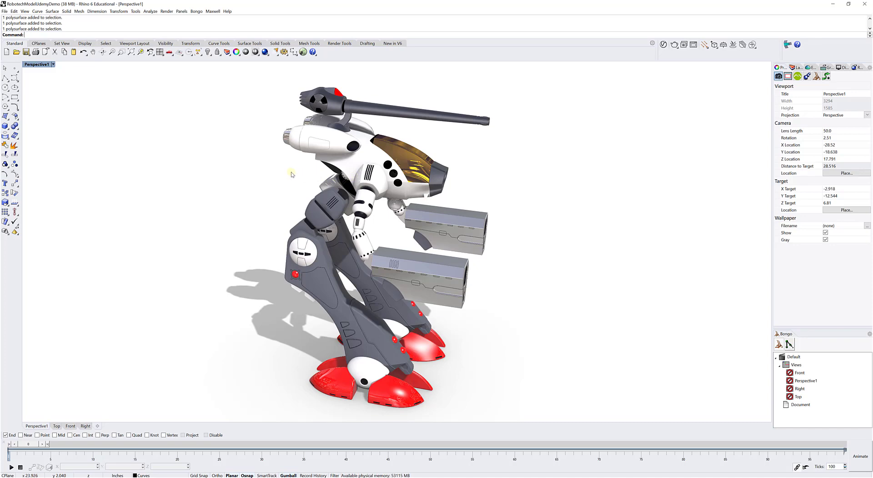
{"action": "right_click_drag", "start_coordinate": [288, 175], "coordinate": [271, 195]}
{"action": "scroll", "coordinate": [316, 170], "scroll_direction": "up", "scroll_amount": 7}
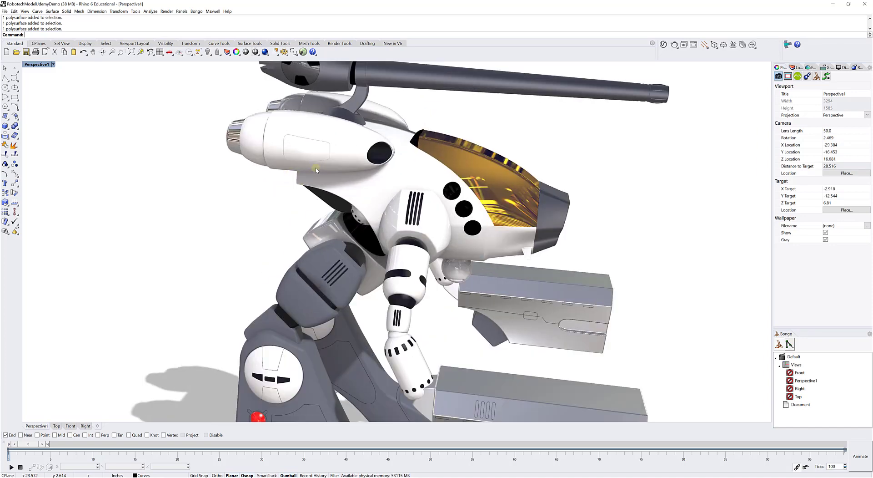
{"action": "left_click", "coordinate": [316, 170]}
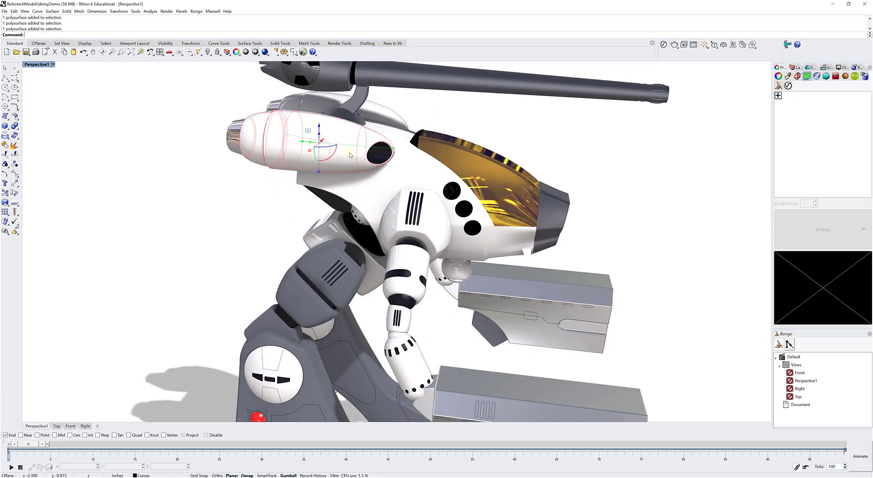
{"action": "left_click", "coordinate": [364, 190], "text": "shift"}
{"action": "left_click", "coordinate": [386, 117], "text": "shift"}
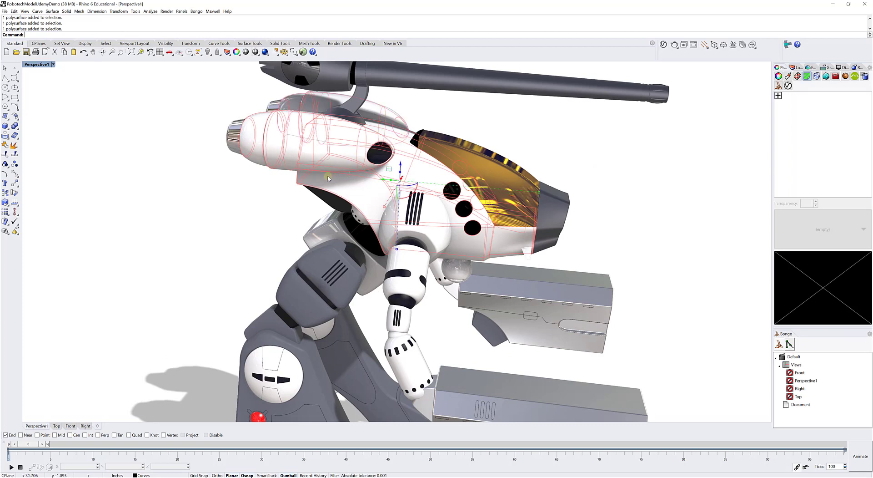
Maximize the Right viewport and change it to the Left view, framing the mech's upper body.
{"action": "double_click", "coordinate": [46, 64]}
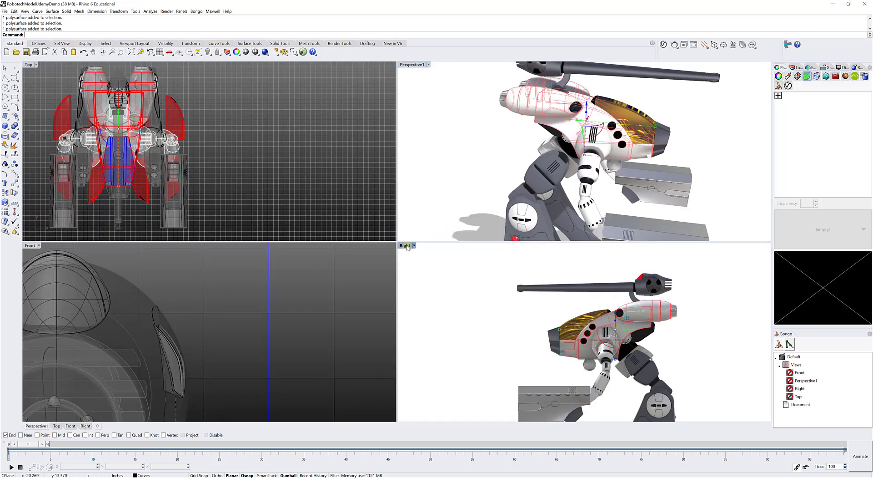
{"action": "double_click", "coordinate": [404, 245]}
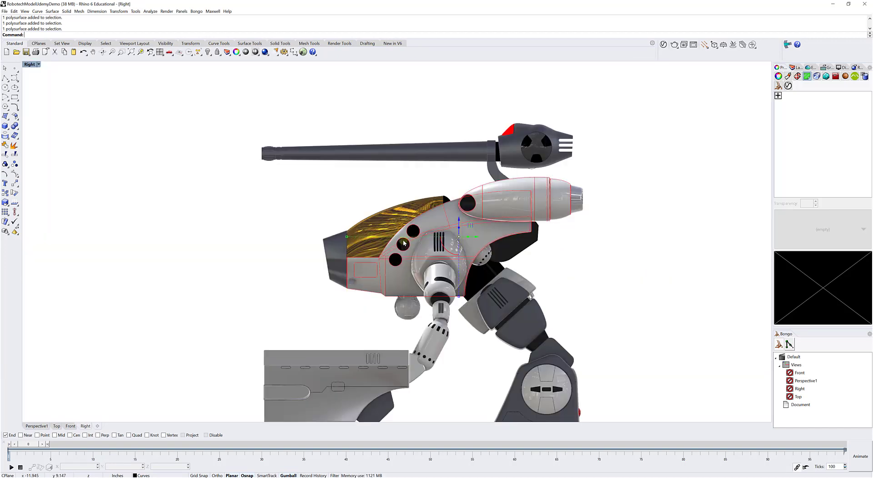
{"action": "left_click", "coordinate": [30, 64]}
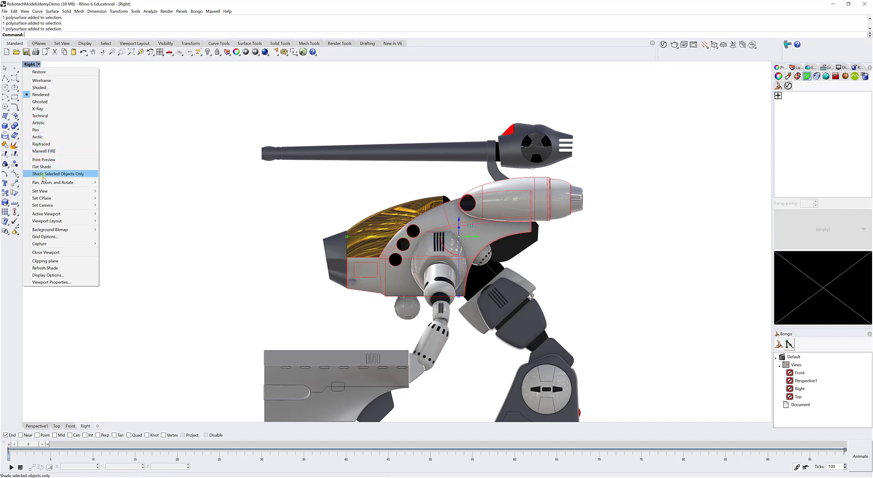
{"action": "mouse_move", "coordinate": [44, 191]}
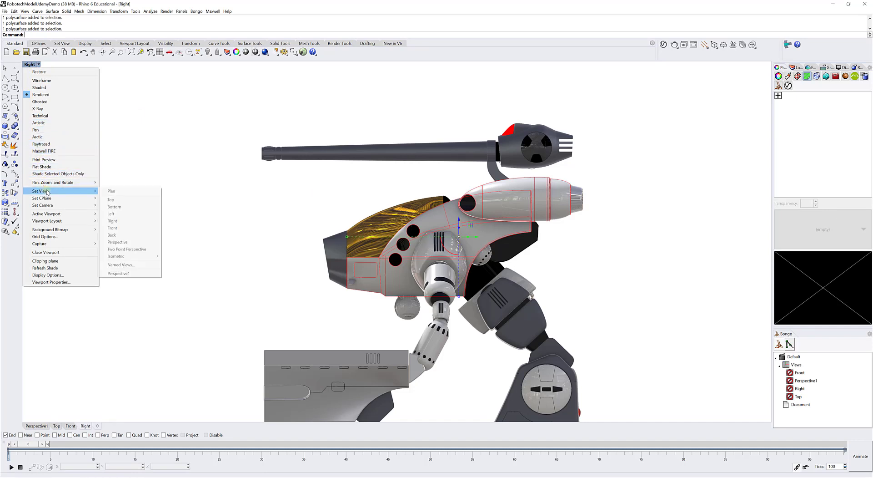
{"action": "left_click", "coordinate": [124, 214]}
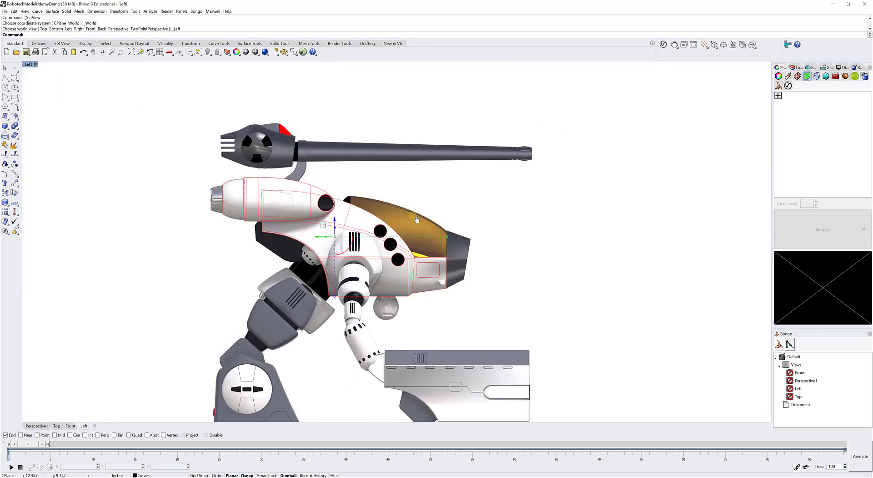
{"action": "right_click_drag", "start_coordinate": [412, 219], "coordinate": [472, 203]}
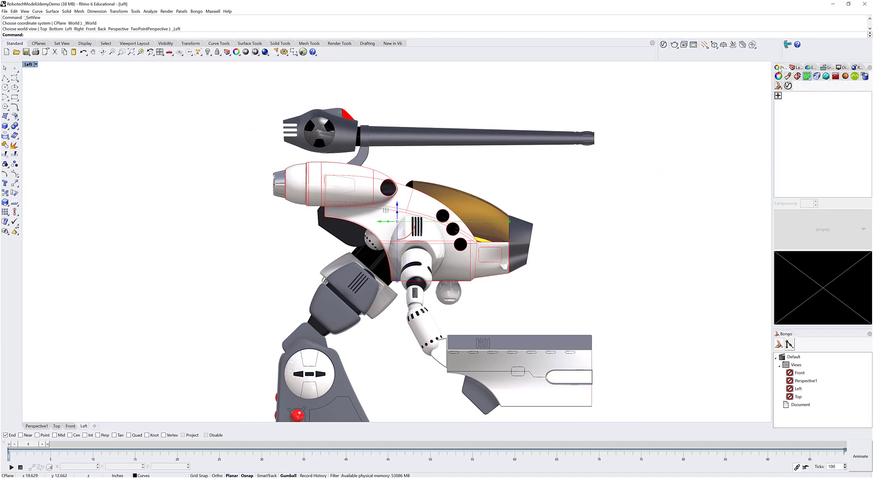
Add a decal to the selected body parts using the Stripes image from the Mecha folder.
{"action": "left_click", "coordinate": [807, 77]}
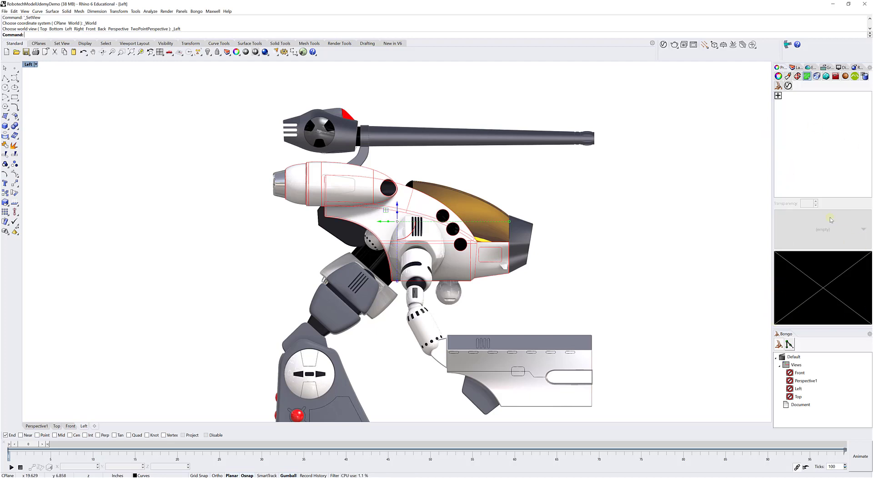
{"action": "left_click", "coordinate": [779, 95]}
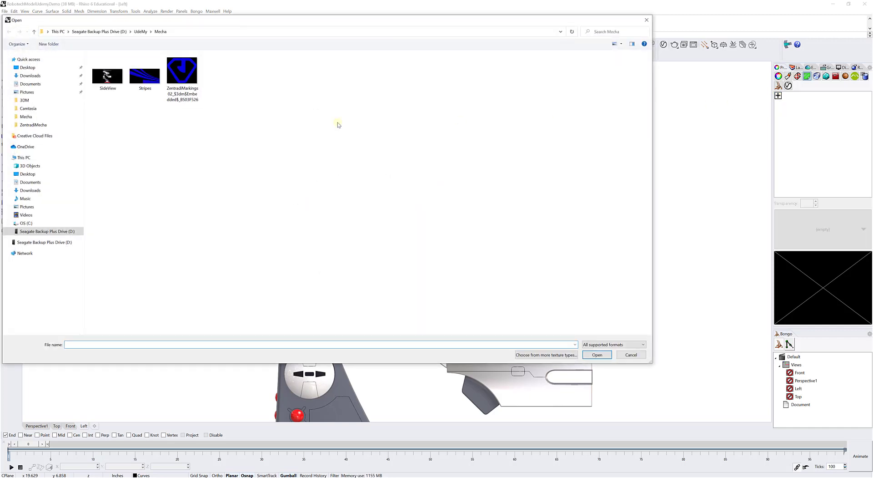
{"action": "left_click_drag", "start_coordinate": [258, 21], "coordinate": [369, 45]}
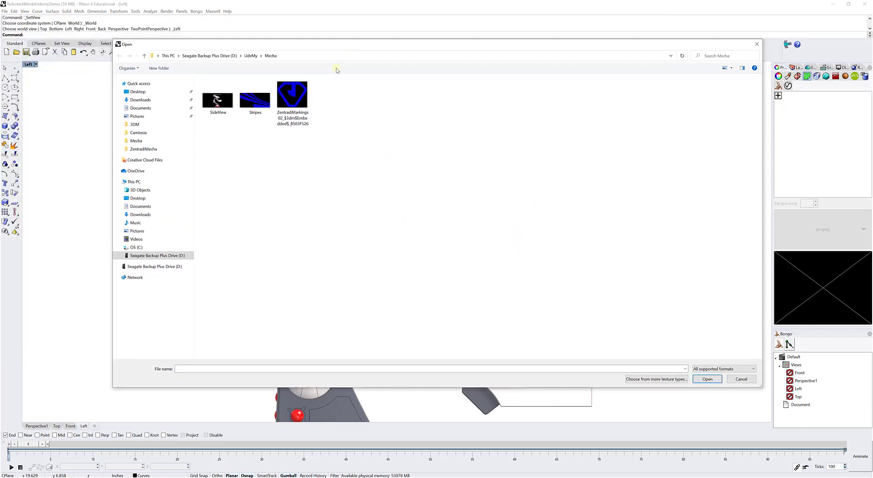
{"action": "left_click", "coordinate": [262, 106]}
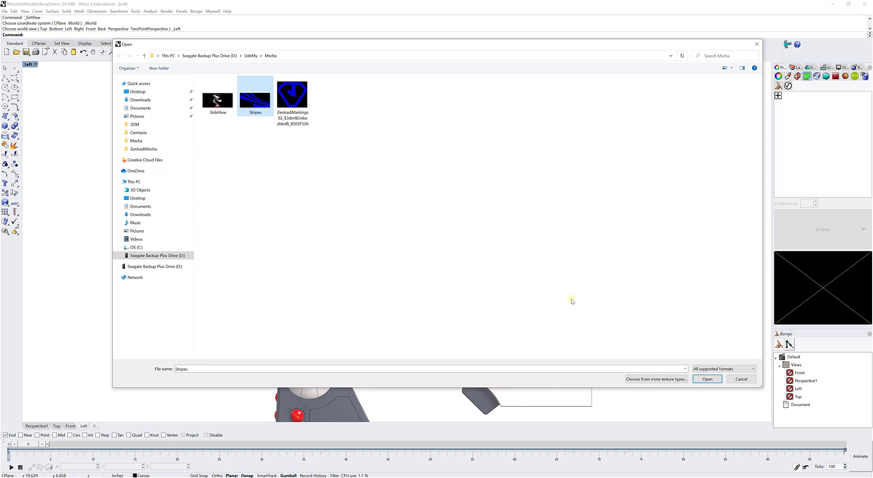
{"action": "left_click", "coordinate": [707, 379]}
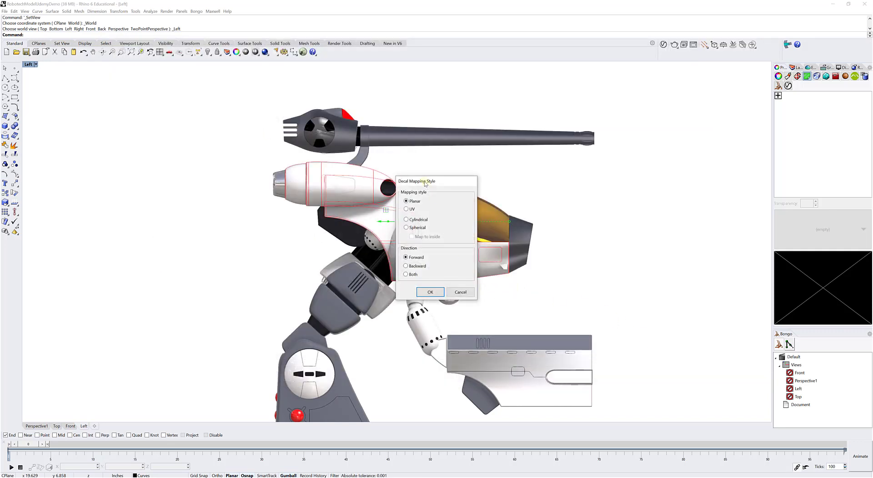
Map the decal as Planar with Forward direction, placing its rectangle over the fuselage and shoulder pods from below the engine to above the canopy.
{"action": "left_click_drag", "start_coordinate": [424, 182], "coordinate": [175, 104]}
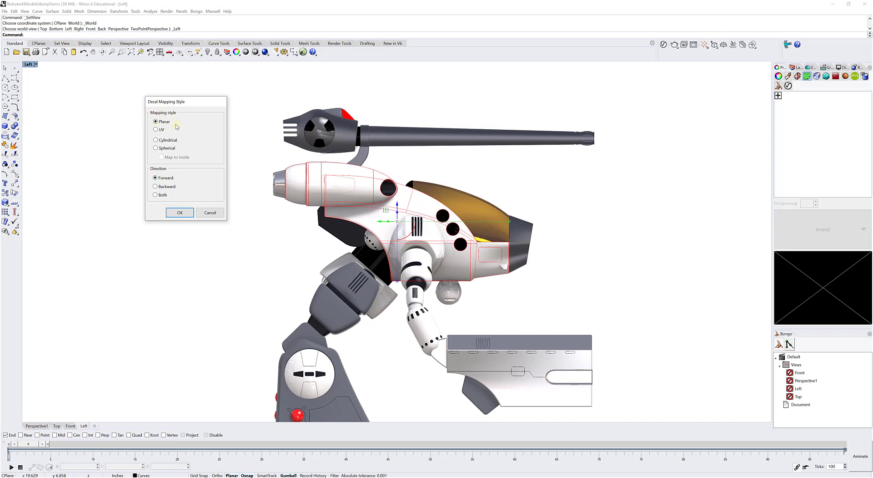
{"action": "left_click", "coordinate": [182, 213]}
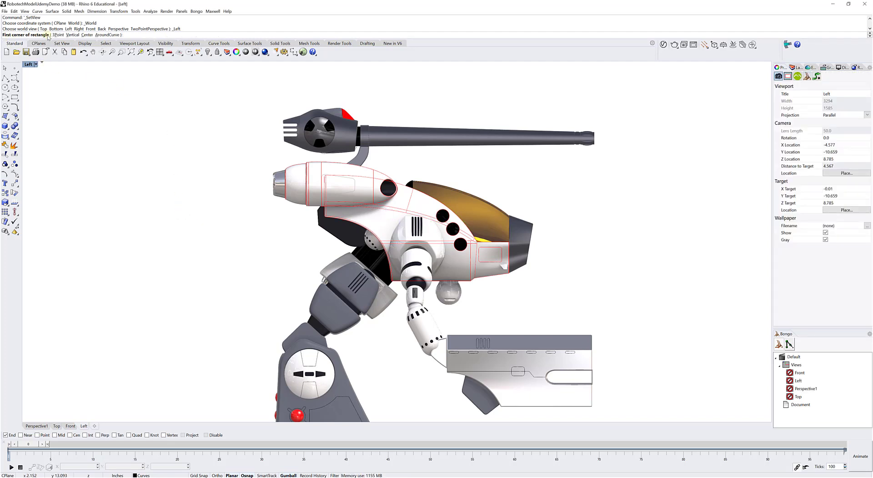
{"action": "left_click", "coordinate": [283, 284]}
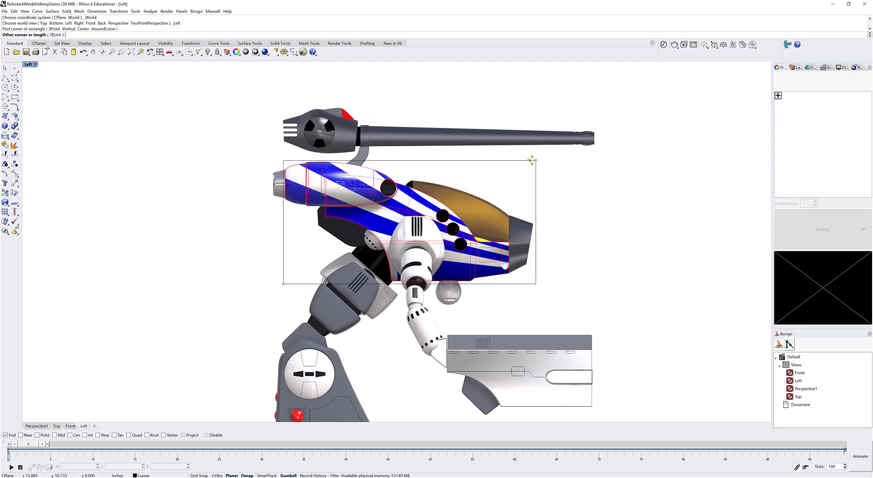
{"action": "left_click", "coordinate": [471, 169]}
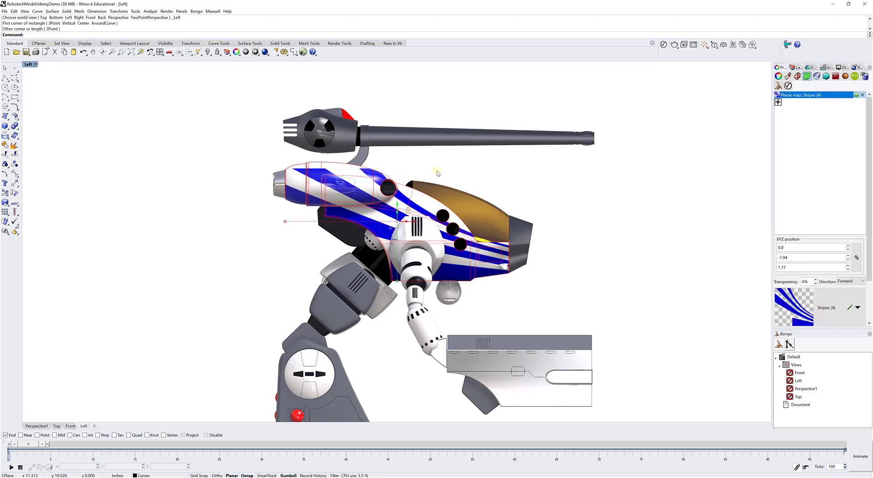
Clear the selection, then reselect the fuselage and both shoulder pods, using the Perspective view for the far pod.
{"action": "left_click", "coordinate": [449, 174]}
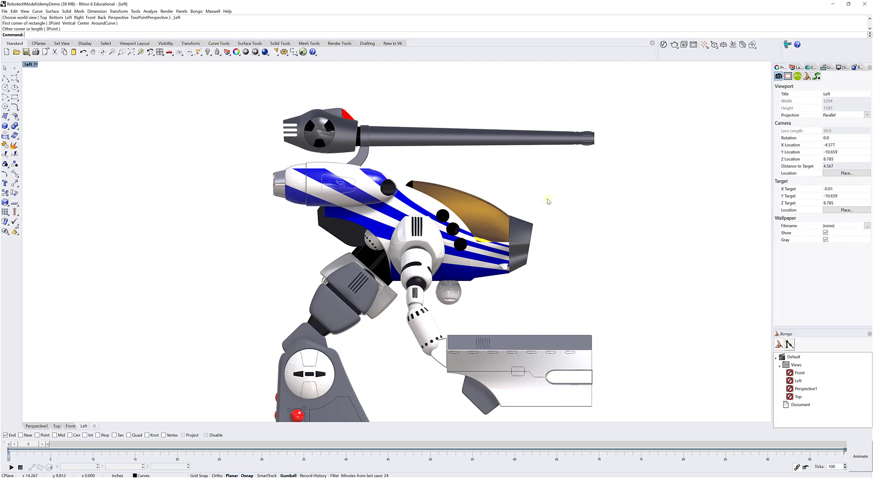
{"action": "left_click", "coordinate": [426, 202]}
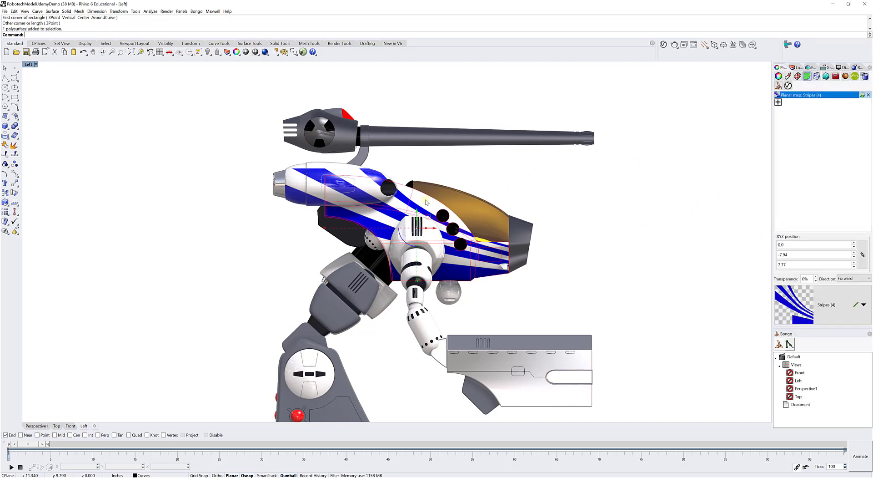
{"action": "left_click", "coordinate": [312, 169], "text": "shift"}
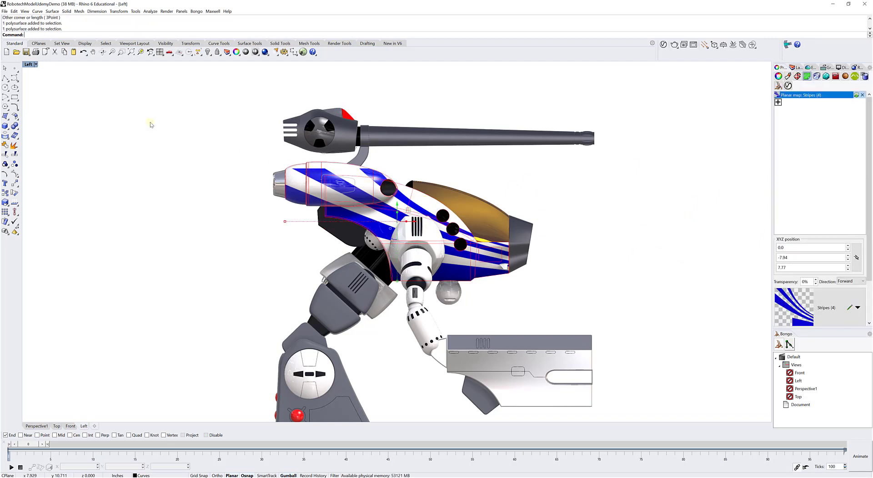
{"action": "double_click", "coordinate": [30, 64]}
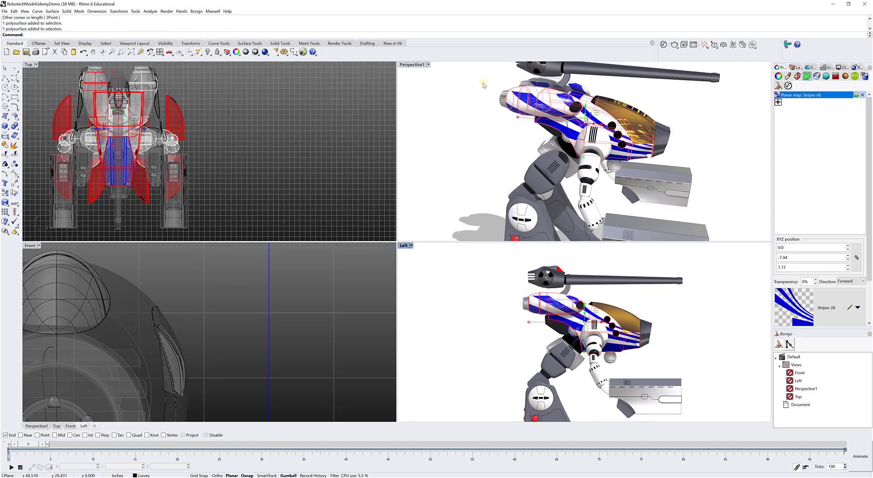
{"action": "left_click", "coordinate": [584, 89], "text": "shift"}
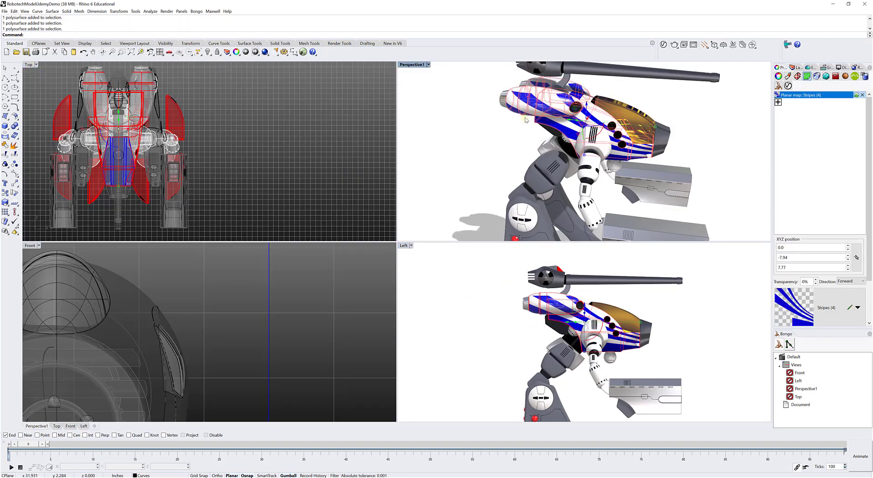
Maximize the Left view around the upper body and show the decal widgets of the Stripes decal.
{"action": "left_click", "coordinate": [403, 246]}
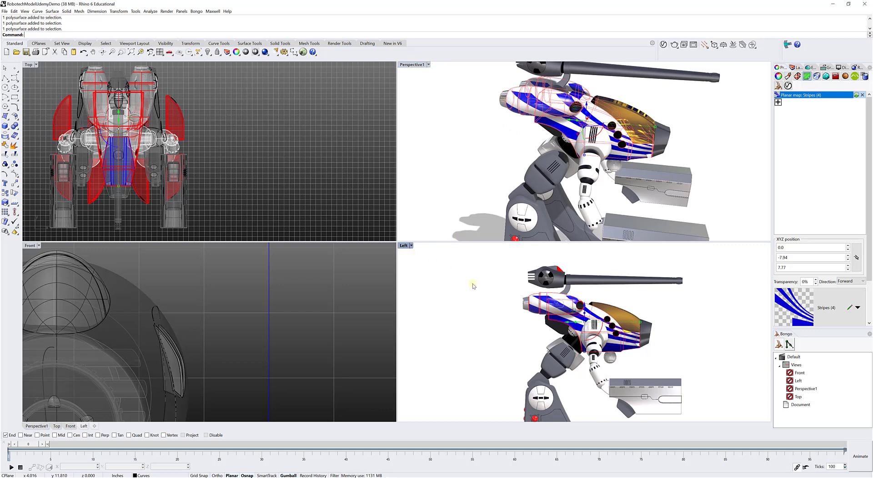
{"action": "scroll", "coordinate": [473, 287], "scroll_direction": "up", "scroll_amount": 5}
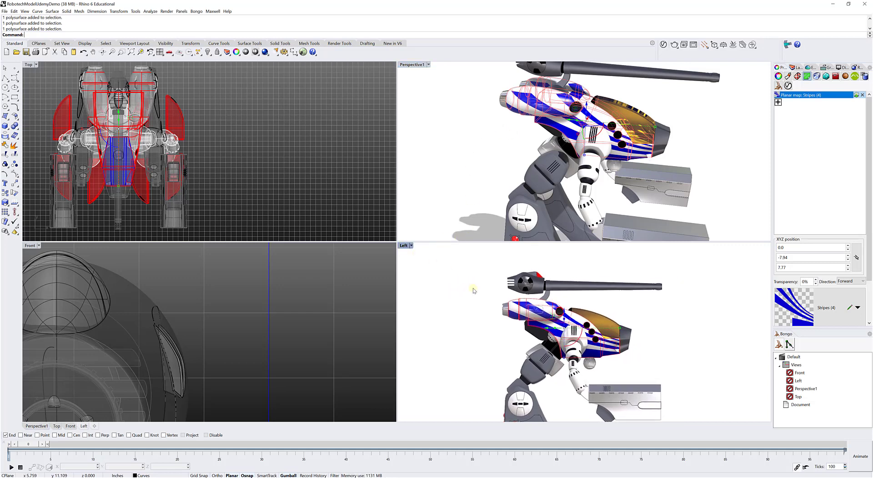
{"action": "double_click", "coordinate": [402, 245]}
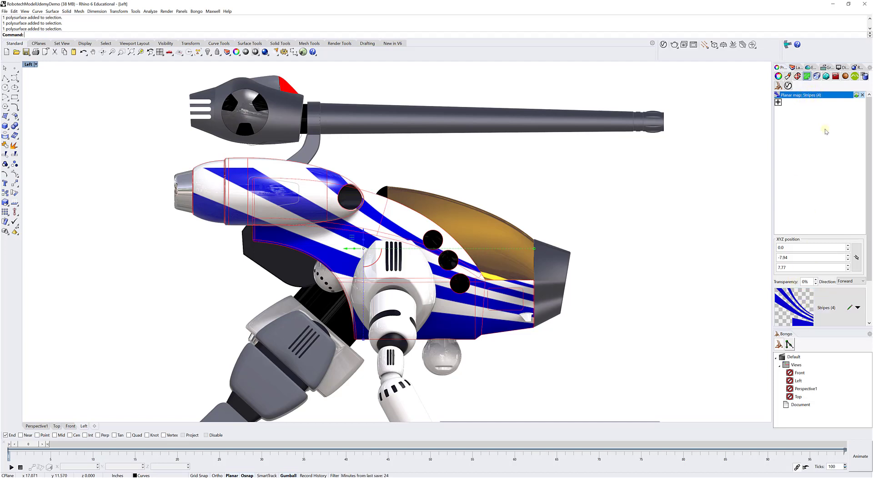
{"action": "left_click", "coordinate": [856, 95]}
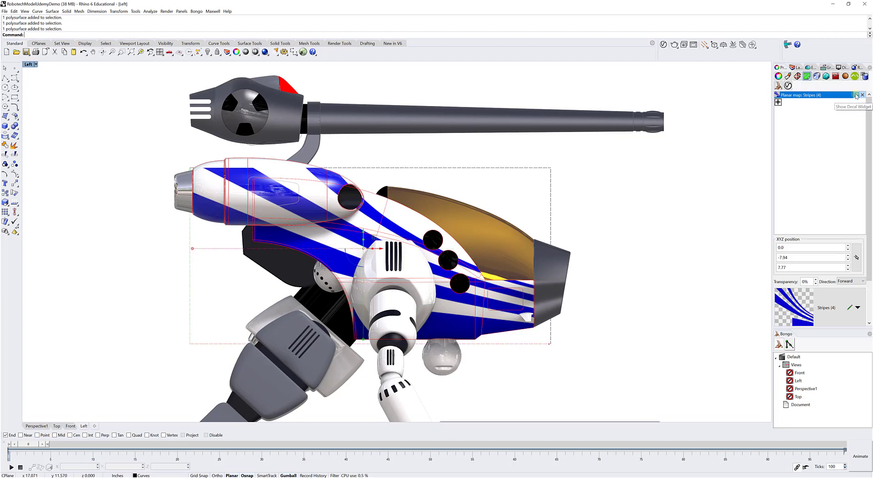
Deselect the body parts and select all three overlapping decal widgets around the fuselage.
{"action": "left_click", "coordinate": [611, 195]}
{"action": "left_click_drag", "start_coordinate": [554, 189], "coordinate": [541, 189]}
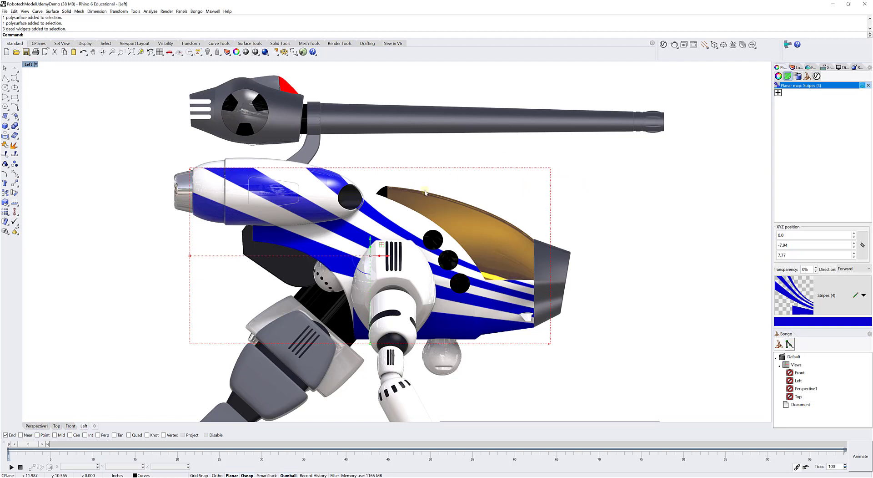
{"action": "left_click", "coordinate": [537, 180]}
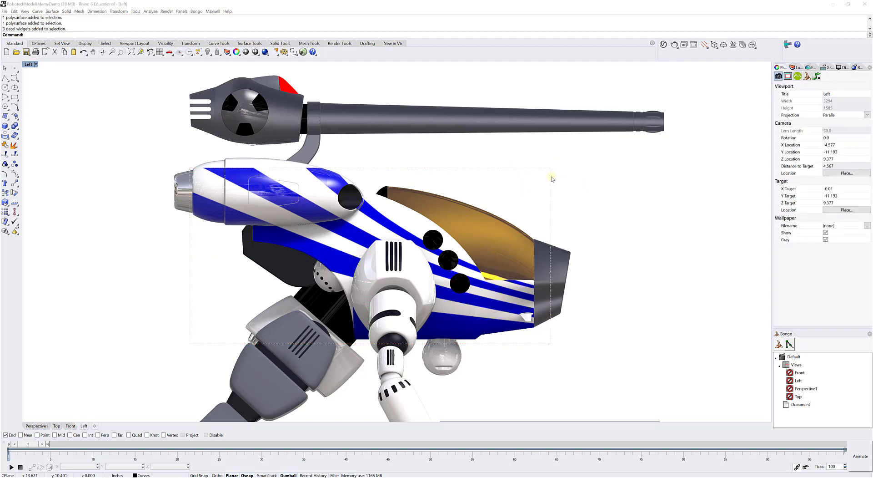
{"action": "left_click", "coordinate": [554, 179]}
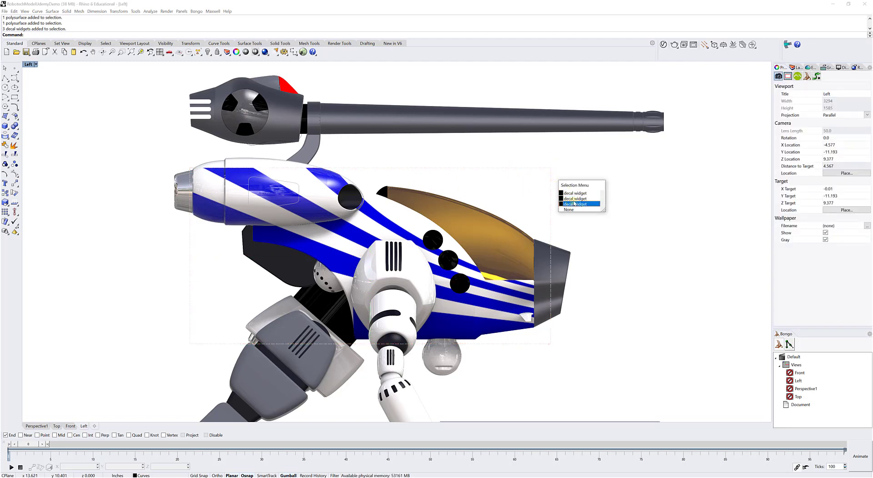
{"action": "left_click", "coordinate": [656, 181]}
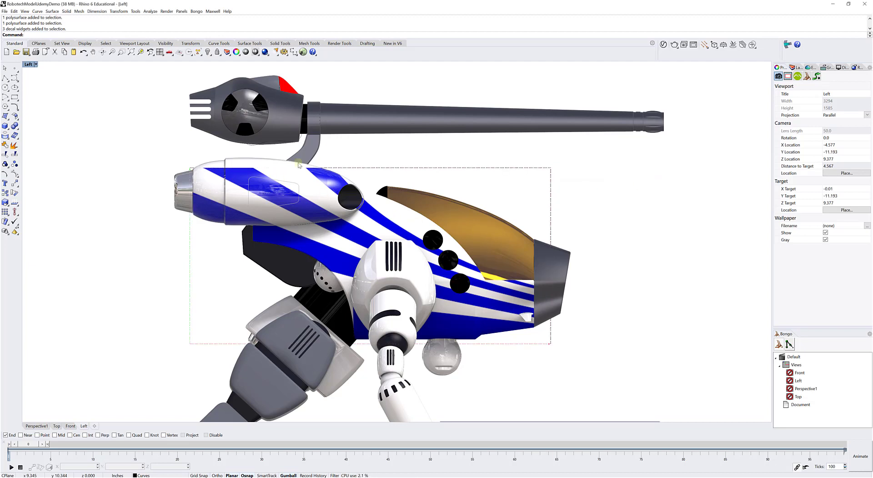
{"action": "left_click", "coordinate": [545, 173]}
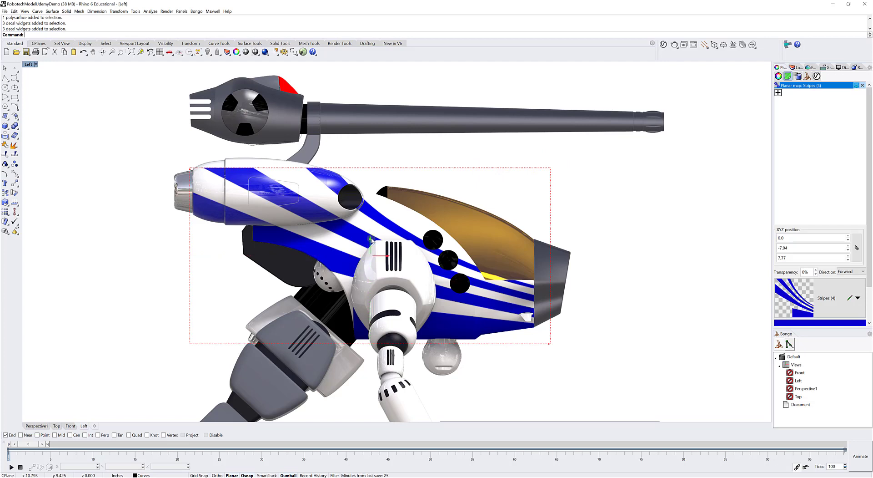
Move the selected decals up to a Z position of 7.94 and narrow them horizontally to a Y position of -8.32.
{"action": "left_click_drag", "start_coordinate": [372, 240], "coordinate": [370, 226]}
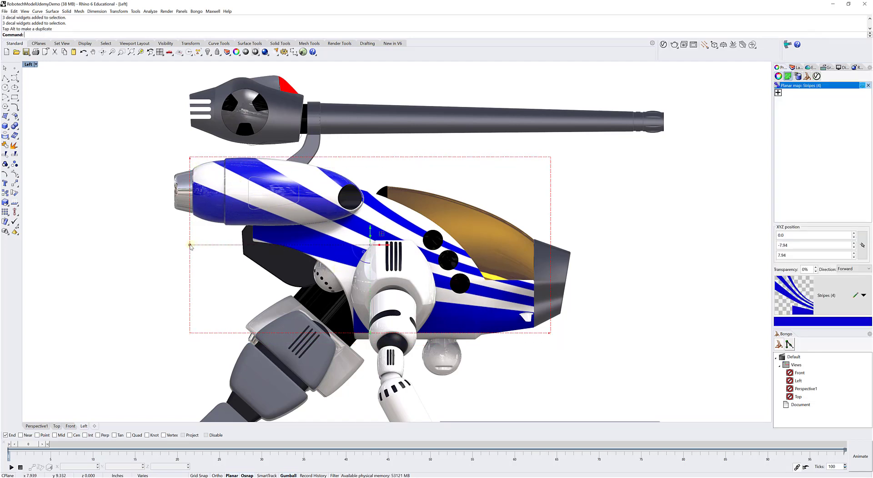
{"action": "left_click_drag", "start_coordinate": [190, 244], "coordinate": [214, 245]}
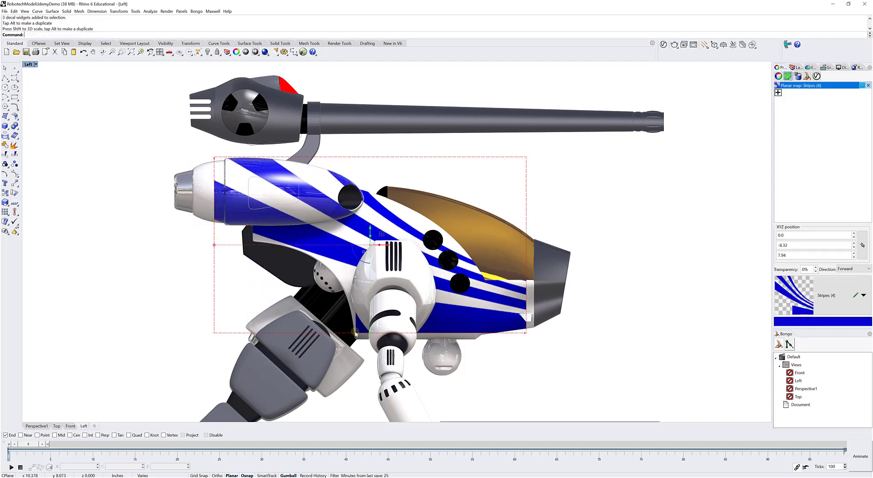
Shrink the selected decals slightly in height, then scale them up proportionally to a position of about Y -7.94, Z 7.79.
{"action": "mouse_move", "coordinate": [372, 333]}
{"action": "left_mouse_down"}
{"action": "mouse_move", "coordinate": [370, 348]}
{"action": "mouse_move", "coordinate": [372, 329]}
{"action": "left_mouse_up"}
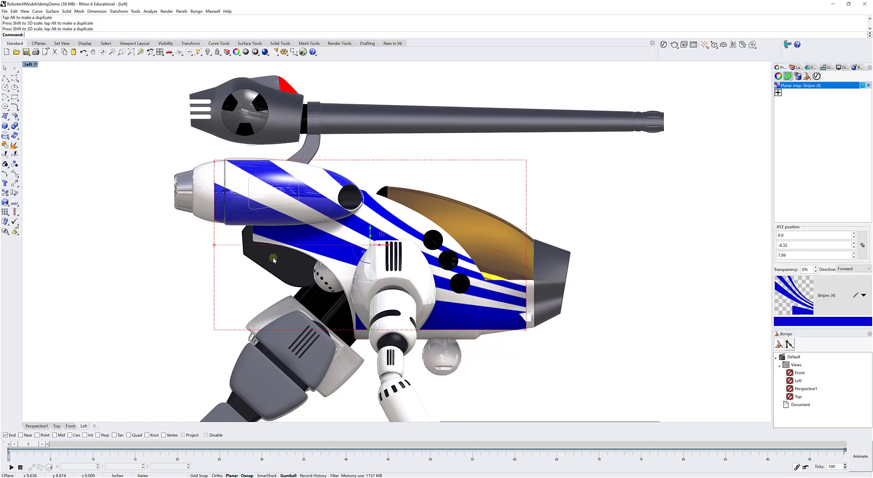
{"action": "left_click_drag", "start_coordinate": [215, 246], "coordinate": [191, 239]}
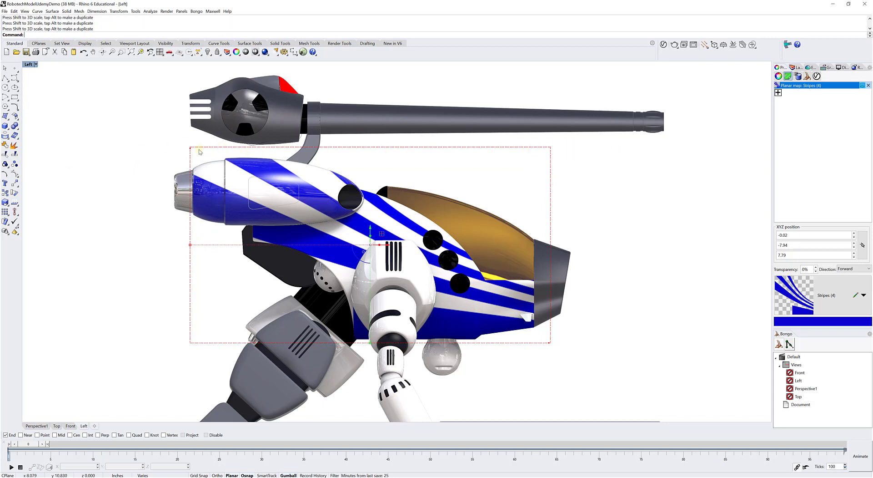
Turn on the decals' control points and lower their upper edge slightly to just above the shoulder pod.
{"action": "left_click", "coordinate": [14, 174]}
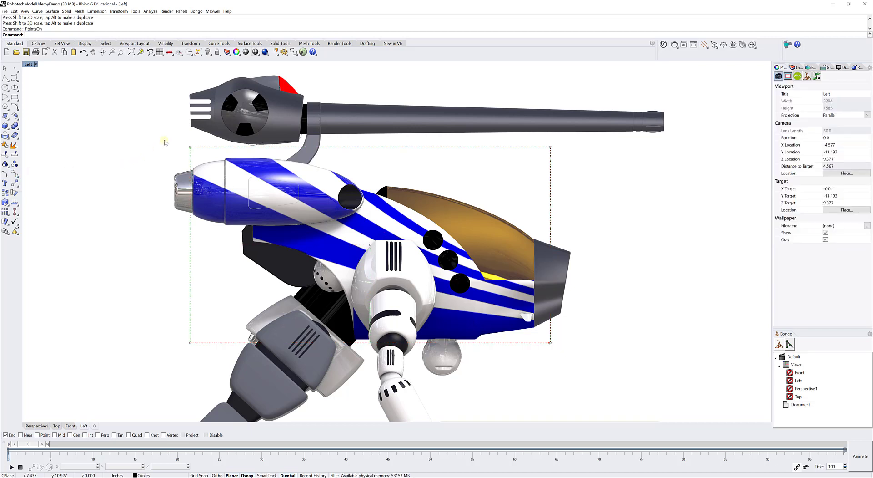
{"action": "left_click_drag", "start_coordinate": [165, 142], "coordinate": [210, 166]}
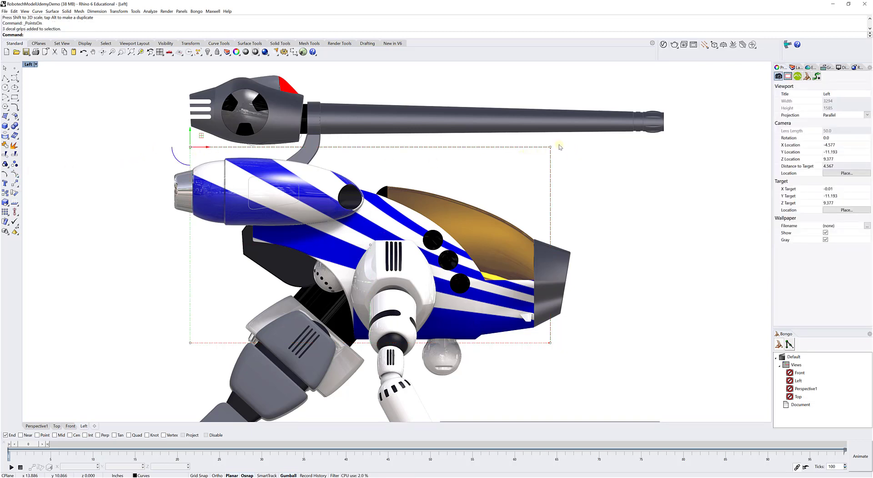
{"action": "left_click_drag", "start_coordinate": [541, 143], "coordinate": [565, 161], "text": "shift"}
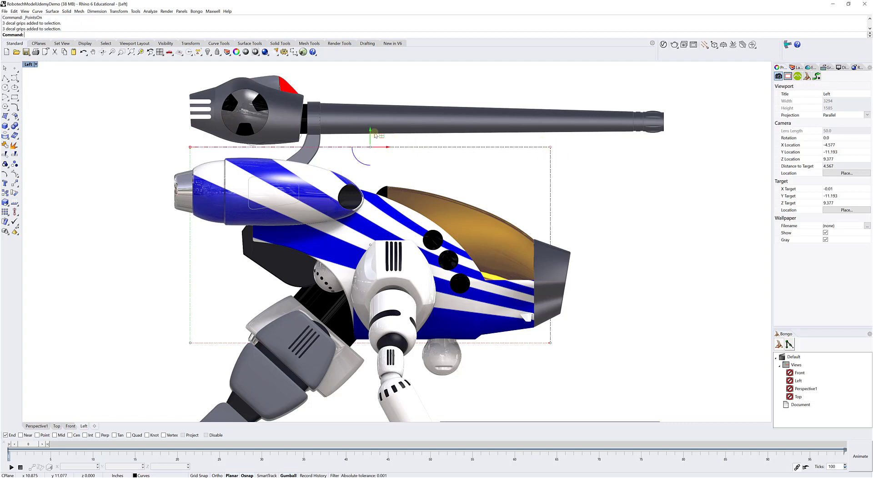
{"action": "left_click_drag", "start_coordinate": [371, 134], "coordinate": [371, 157]}
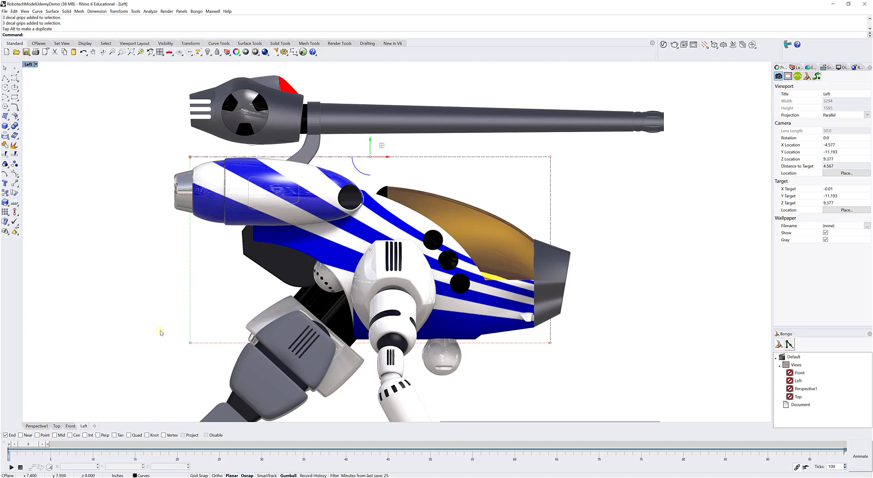
Select the grips at both lower corners of the decals and raise their lower edge slightly.
{"action": "left_click_drag", "start_coordinate": [168, 328], "coordinate": [198, 347]}
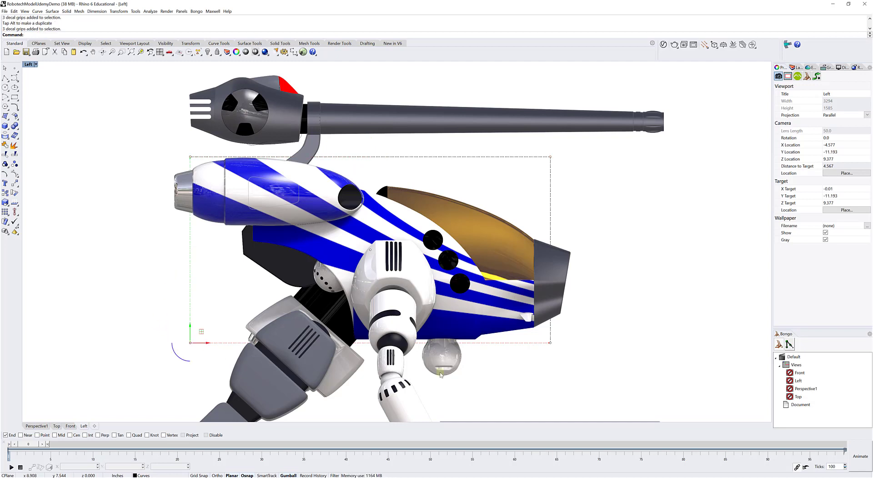
{"action": "left_click_drag", "start_coordinate": [542, 332], "coordinate": [563, 358], "text": "shift"}
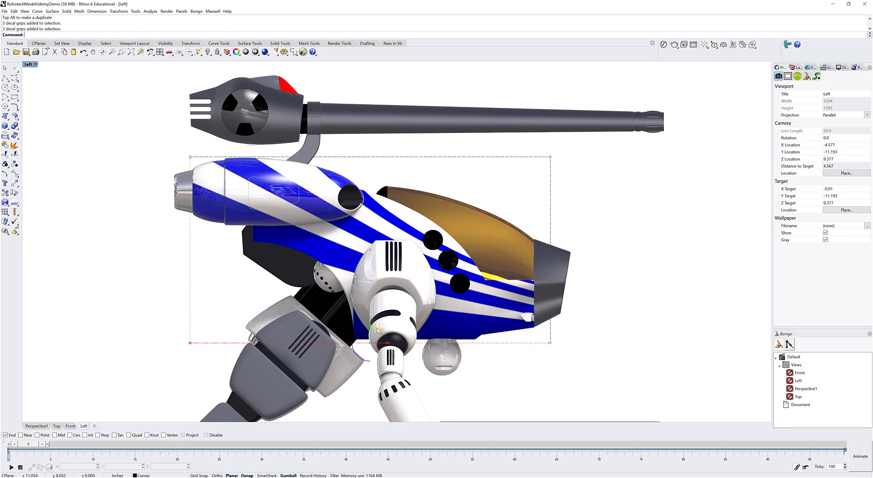
{"action": "left_click_drag", "start_coordinate": [372, 329], "coordinate": [370, 322]}
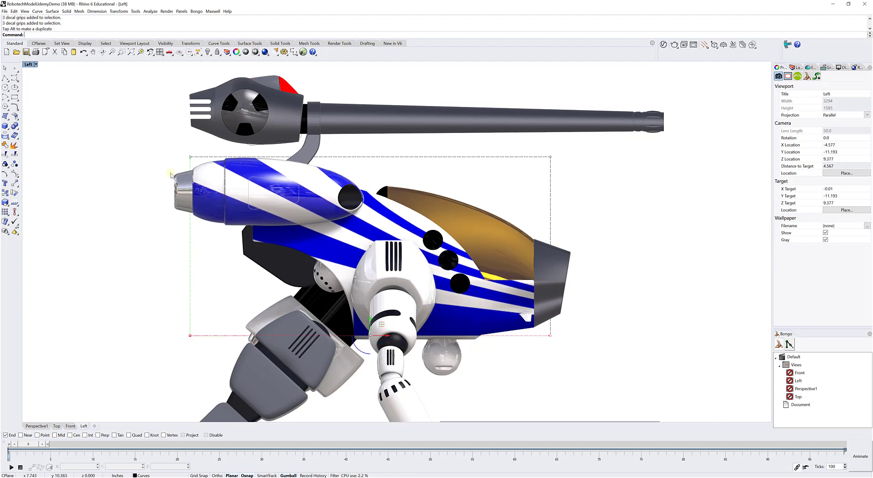
Select the grips along the decals' rear edge and stretch that edge outward to the pod's exhaust nozzle.
{"action": "left_click", "coordinate": [170, 151]}
{"action": "left_click_drag", "start_coordinate": [186, 153], "coordinate": [197, 161]}
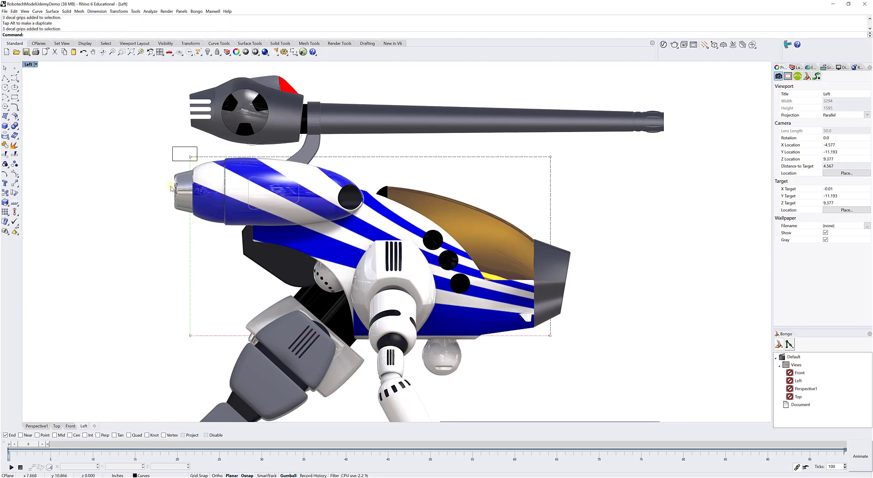
{"action": "left_click_drag", "start_coordinate": [173, 315], "coordinate": [198, 344], "text": "shift"}
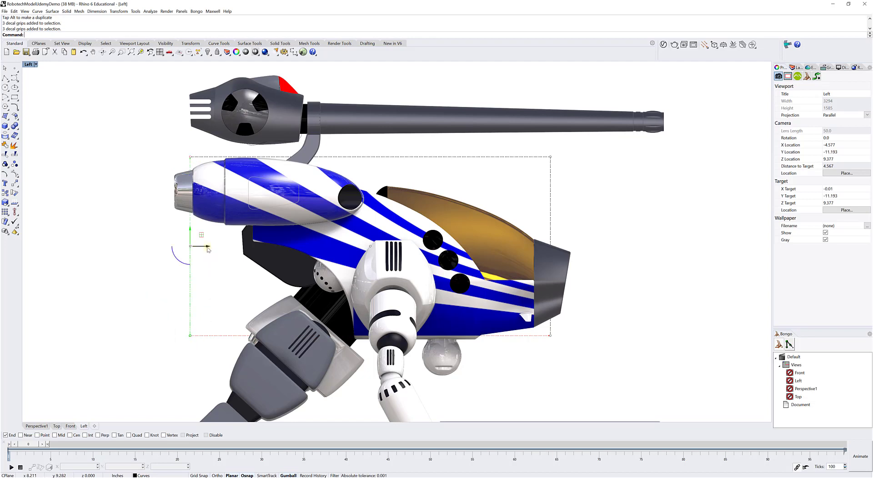
{"action": "left_click_drag", "start_coordinate": [207, 246], "coordinate": [189, 249]}
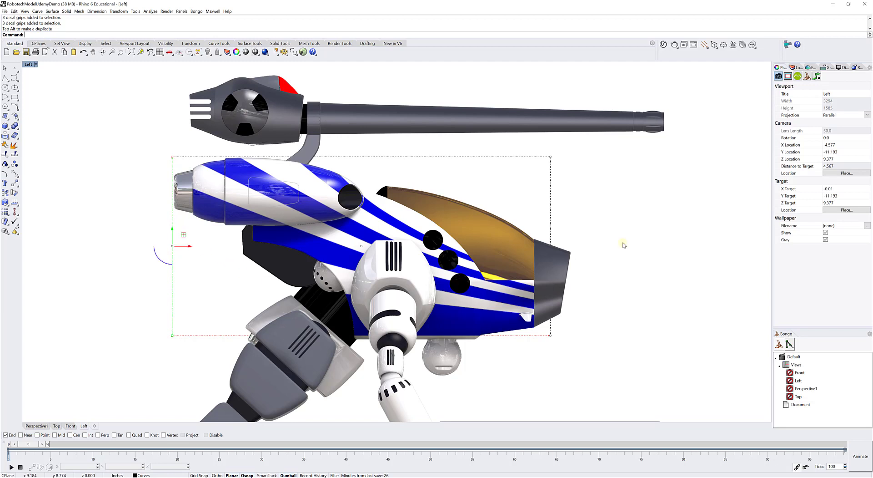
Pull the decals' front edge back to just past the fuselage's nose joint, and turn off the control points.
{"action": "left_click_drag", "start_coordinate": [548, 145], "coordinate": [560, 169]}
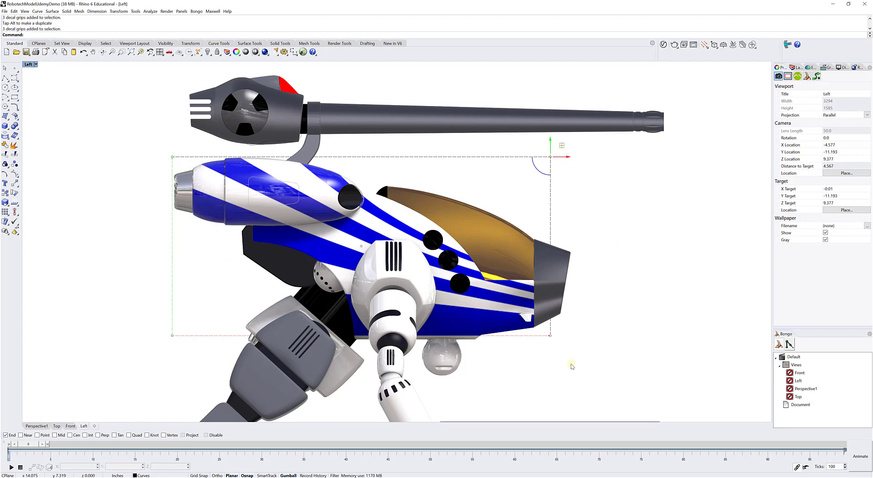
{"action": "left_click_drag", "start_coordinate": [545, 329], "coordinate": [562, 345], "text": "shift"}
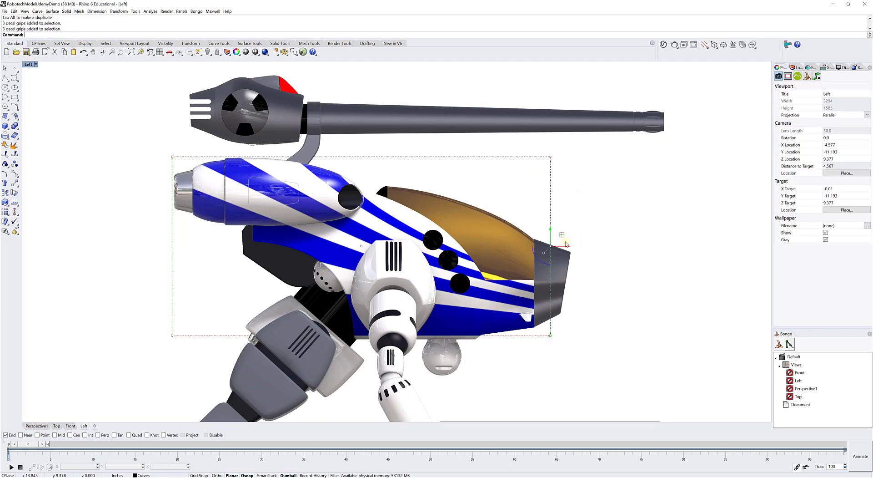
{"action": "left_click_drag", "start_coordinate": [568, 247], "coordinate": [542, 249]}
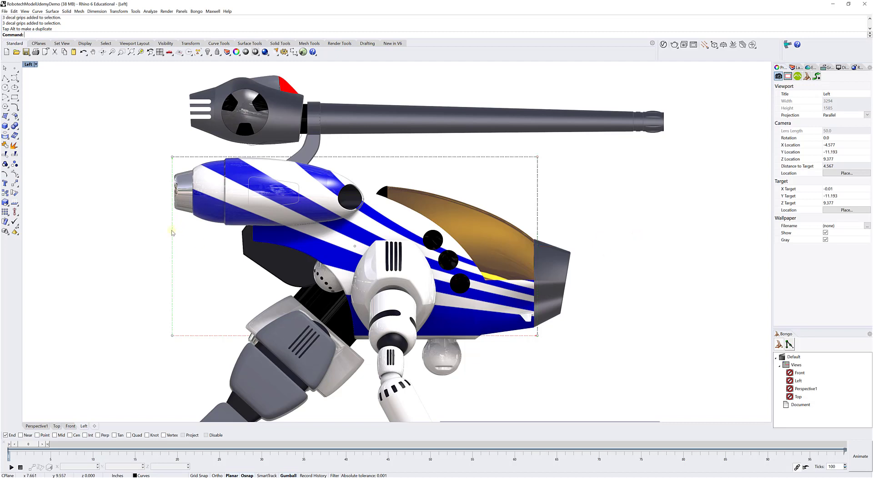
{"action": "right_click", "coordinate": [15, 173]}
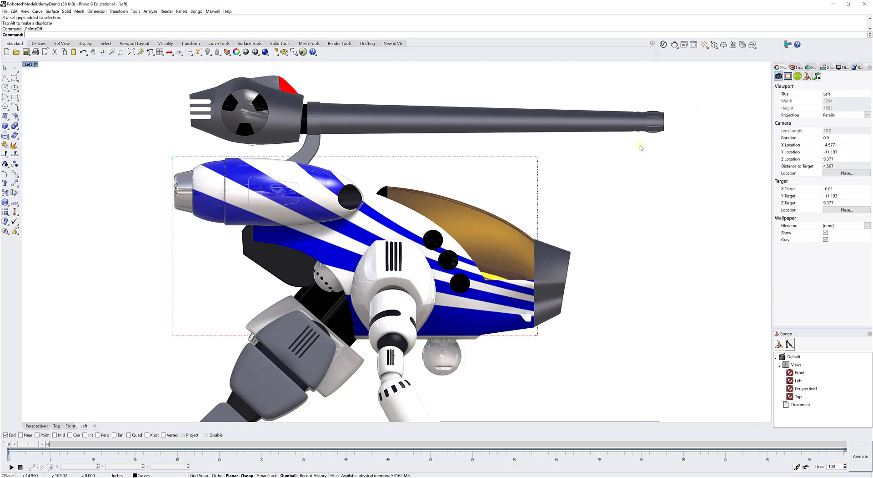
Select the fuselage and both shoulder pods, using the maximized Perspective view for the far pod, and hide their decal widgets.
{"action": "left_click", "coordinate": [364, 214]}
{"action": "left_click", "coordinate": [281, 173]}
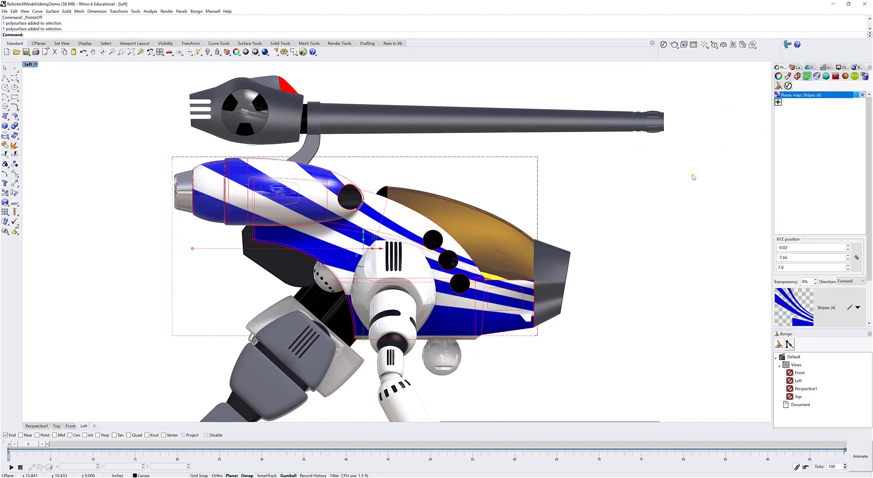
{"action": "double_click", "coordinate": [29, 64]}
{"action": "double_click", "coordinate": [406, 65]}
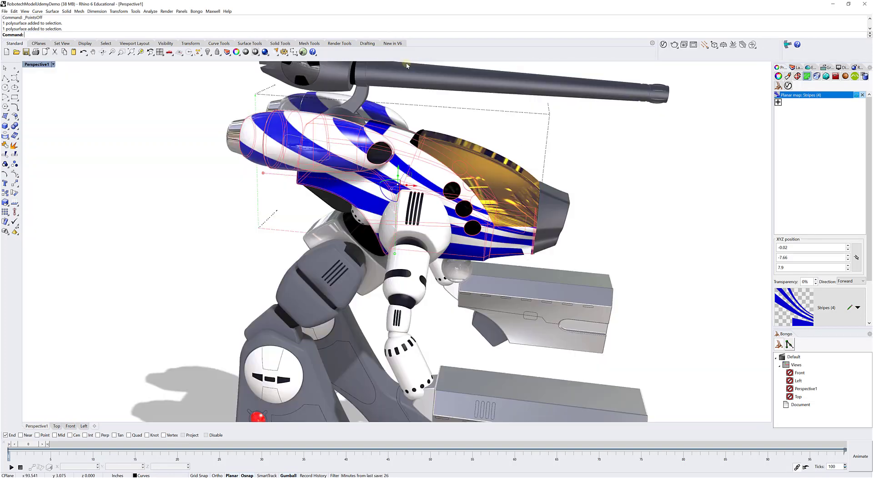
{"action": "left_click", "coordinate": [333, 97], "text": "shift"}
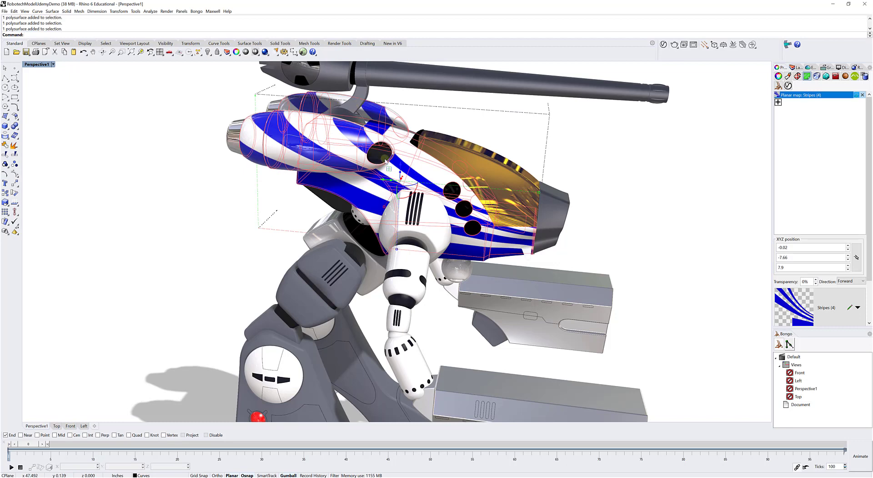
{"action": "left_click", "coordinate": [856, 95]}
{"action": "left_click", "coordinate": [698, 135]}
{"action": "right_click_drag", "start_coordinate": [587, 165], "coordinate": [696, 166]}
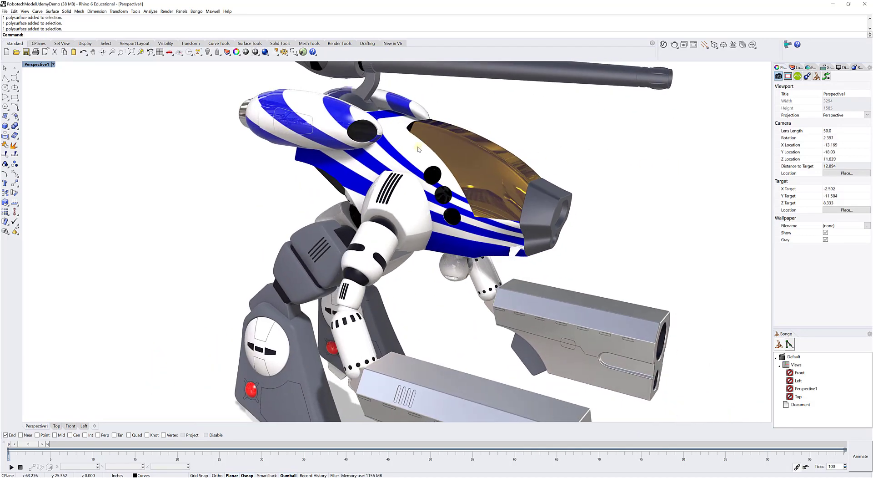
Reselect the fuselage and both shoulder pods, show their decal widgets again, and clear the selection.
{"action": "left_click", "coordinate": [395, 150]}
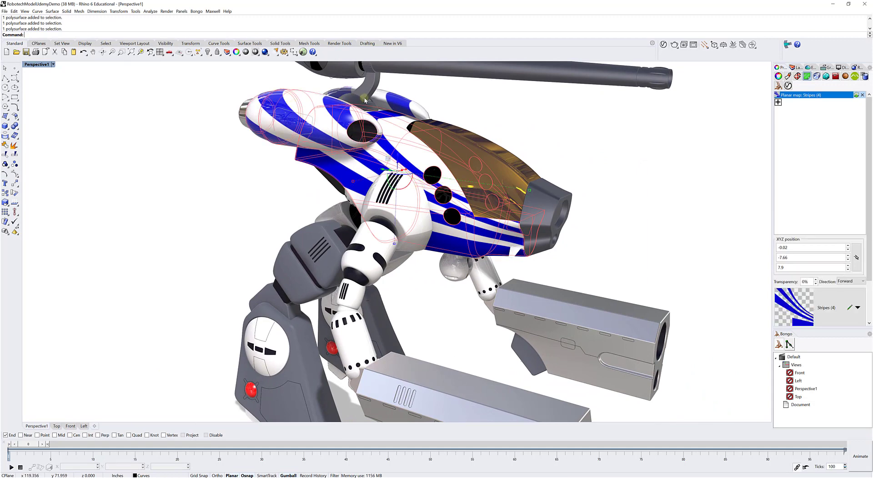
{"action": "left_click", "coordinate": [382, 99], "text": "shift"}
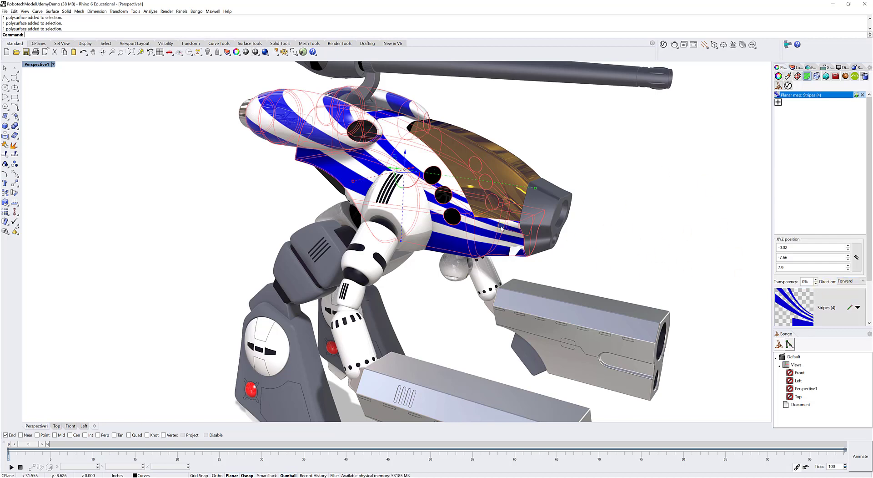
{"action": "left_click", "coordinate": [856, 95]}
{"action": "left_click", "coordinate": [673, 150]}
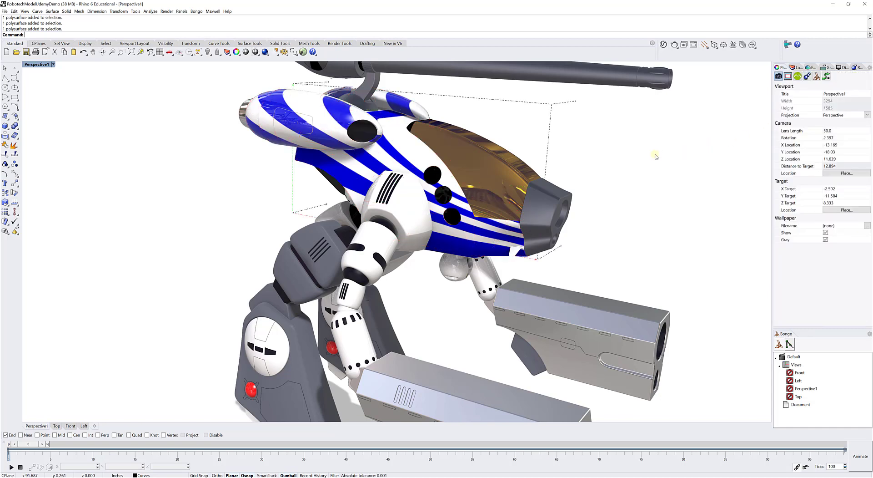
Select the three decal widgets and try the Backward projection direction for the Stripes decals.
{"action": "right_click_drag", "start_coordinate": [647, 161], "coordinate": [536, 152]}
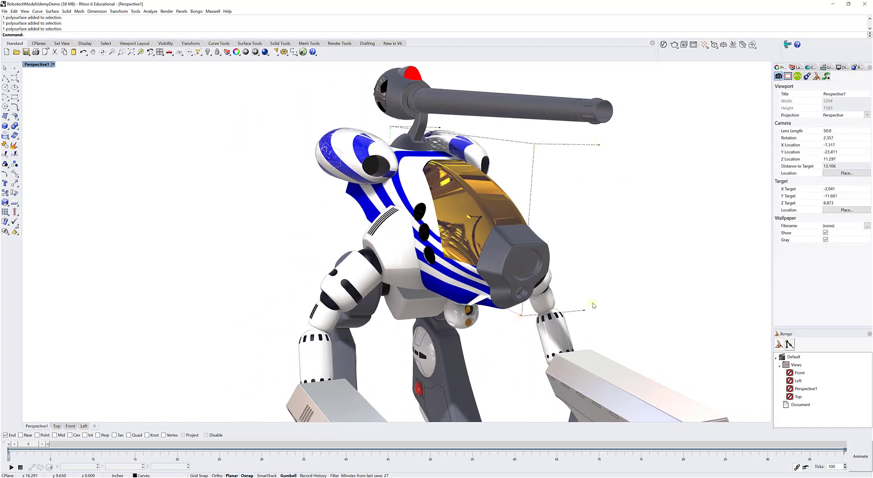
{"action": "scroll", "coordinate": [585, 199], "scroll_direction": "up", "scroll_amount": 2}
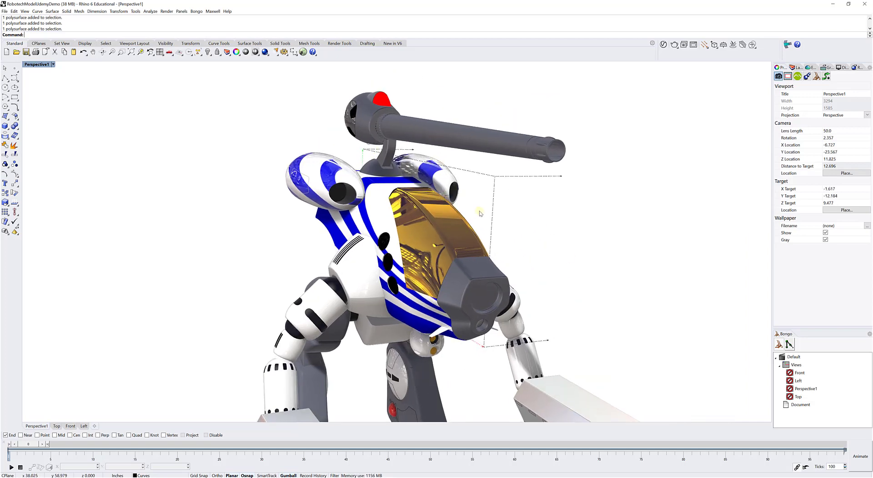
{"action": "left_click", "coordinate": [498, 208]}
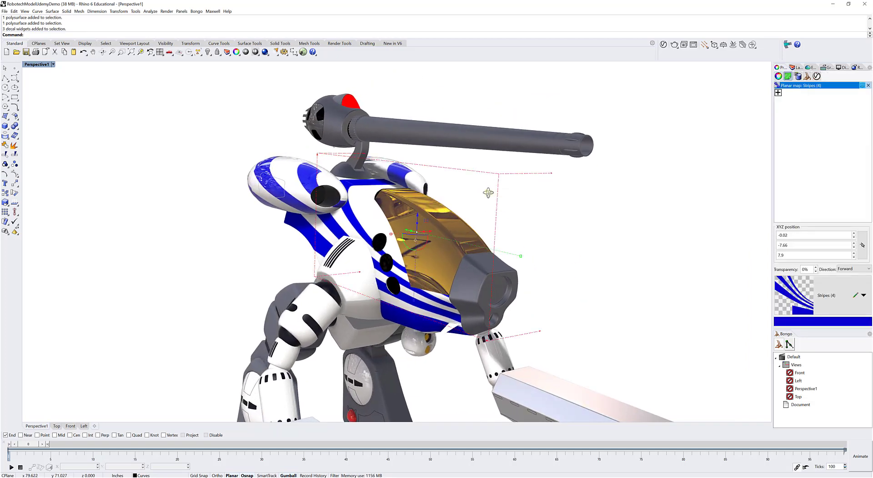
{"action": "scroll", "coordinate": [488, 192], "scroll_direction": "up", "scroll_amount": 1}
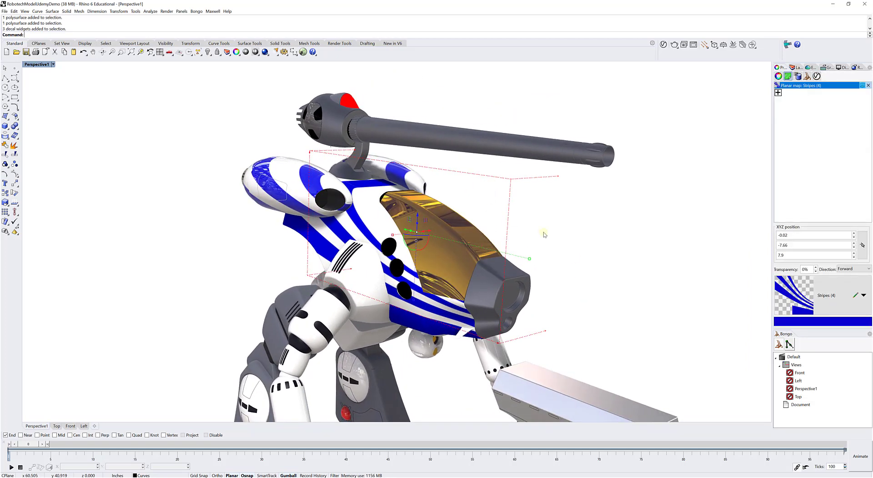
{"action": "left_click", "coordinate": [844, 269]}
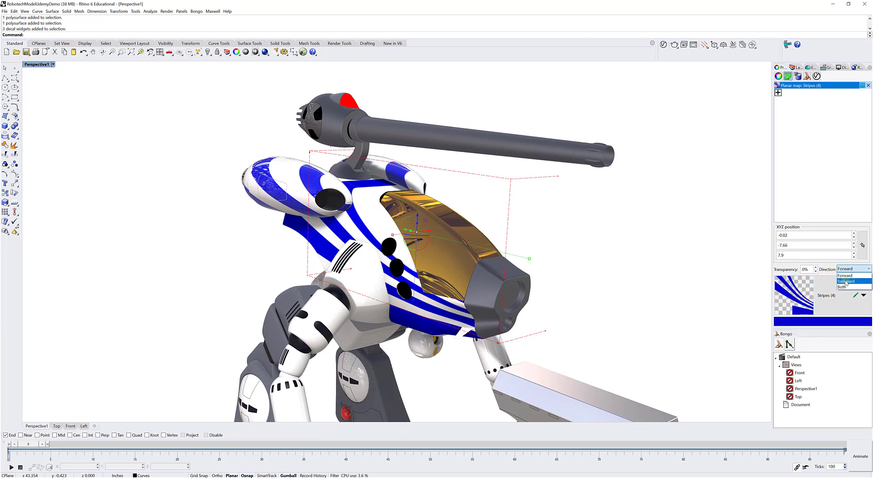
{"action": "left_click", "coordinate": [846, 282]}
{"action": "left_click", "coordinate": [568, 204]}
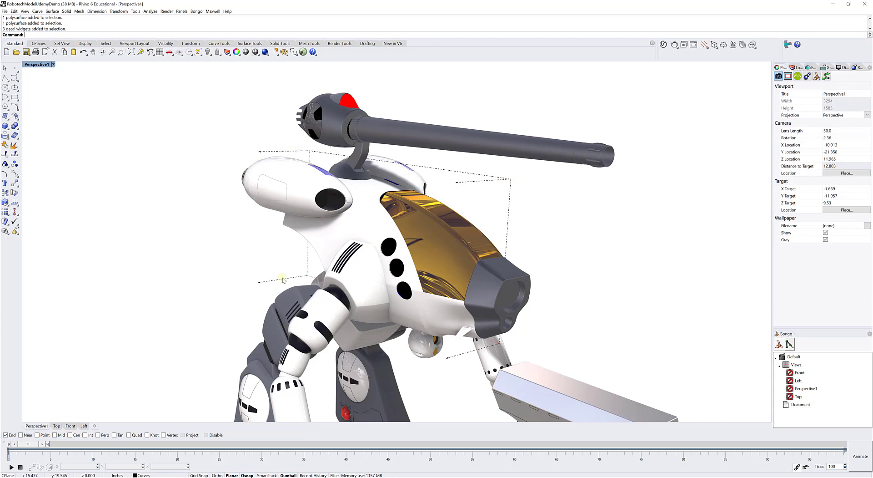
Reselect the three decal widgets and set the Stripes decals' projection direction to Both.
{"action": "mouse_move", "coordinate": [379, 287]}
{"action": "right_mouse_down"}
{"action": "mouse_move", "coordinate": [341, 282]}
{"action": "mouse_move", "coordinate": [377, 293]}
{"action": "right_mouse_up"}
{"action": "right_click_drag", "start_coordinate": [587, 240], "coordinate": [520, 195]}
{"action": "left_click_drag", "start_coordinate": [508, 190], "coordinate": [424, 210]}
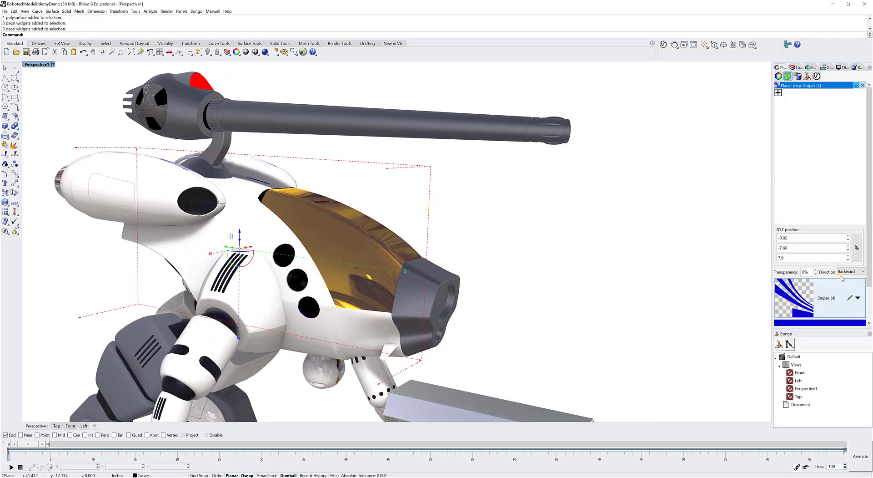
{"action": "left_click", "coordinate": [848, 272]}
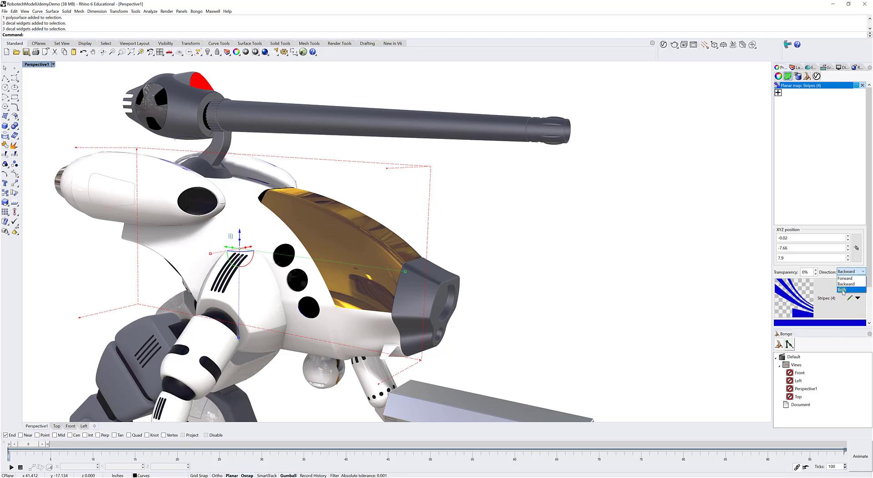
{"action": "left_click", "coordinate": [843, 290]}
{"action": "left_click", "coordinate": [630, 266]}
Hide the decal widgets, clear the selection, and inspect the striped mech as a whole in the Perspective view.
{"action": "right_click_drag", "start_coordinate": [629, 267], "coordinate": [561, 251]}
{"action": "right_click_drag", "start_coordinate": [508, 176], "coordinate": [536, 203]}
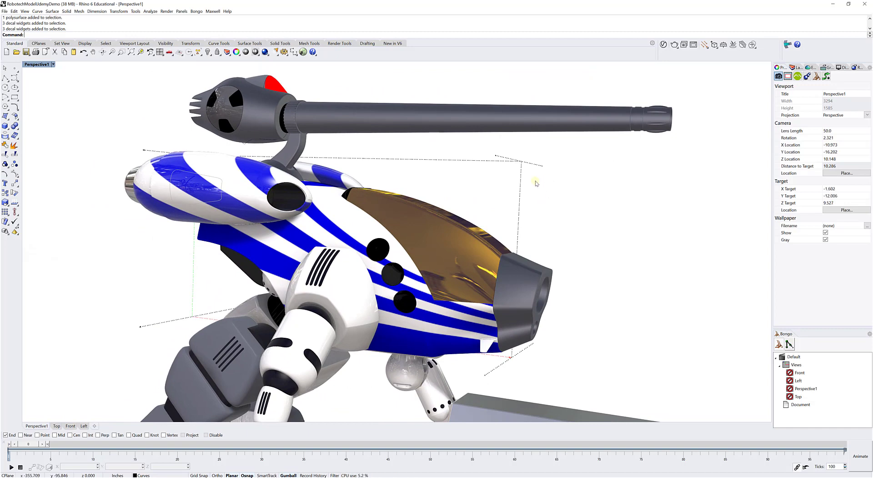
{"action": "left_click", "coordinate": [484, 195]}
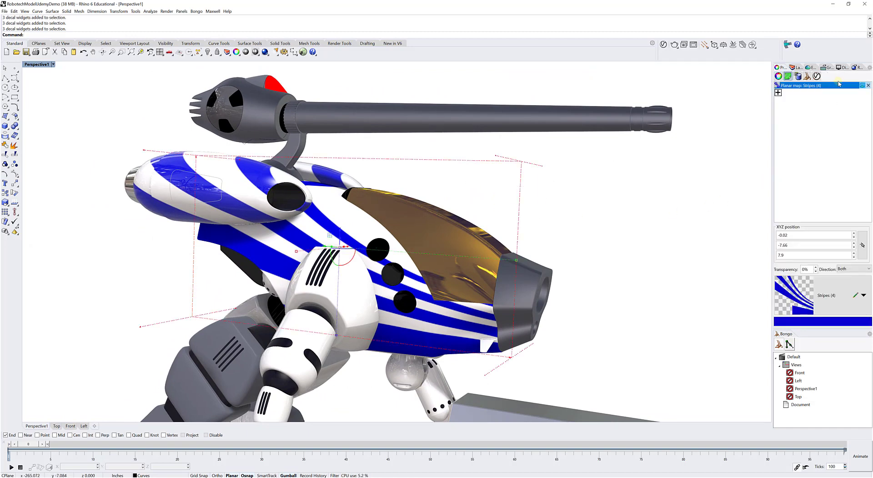
{"action": "left_click", "coordinate": [860, 87]}
{"action": "left_click", "coordinate": [708, 150]}
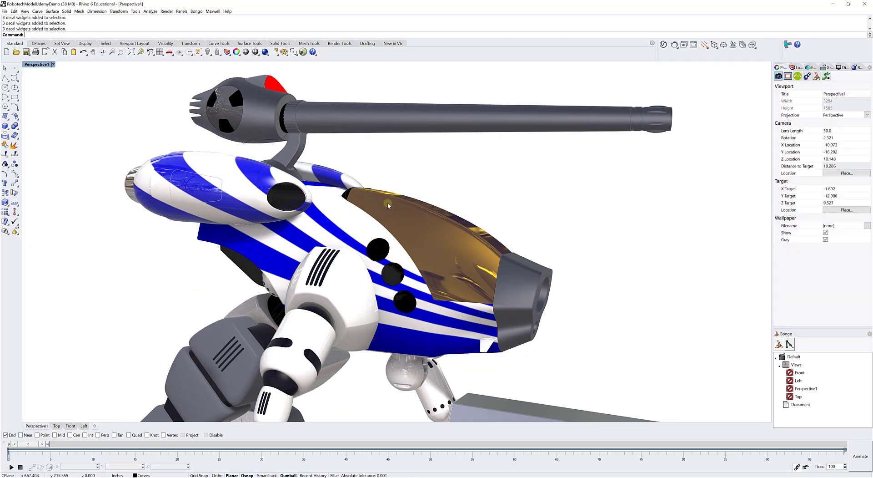
{"action": "right_click_drag", "start_coordinate": [388, 202], "coordinate": [346, 215]}
{"action": "scroll", "coordinate": [428, 210], "scroll_direction": "down", "scroll_amount": 5}
{"action": "scroll", "coordinate": [305, 211], "scroll_direction": "down", "scroll_amount": 5}
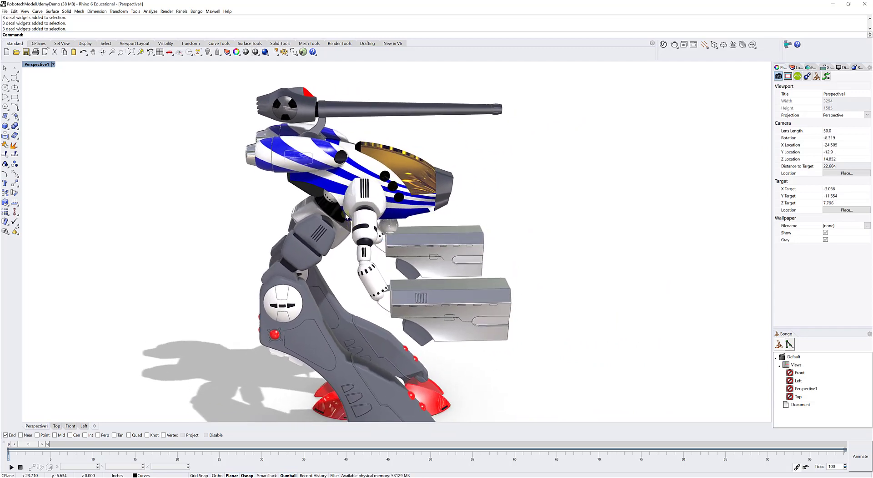
Add a ZentradiMarkings02 image decal to the shoulder pod facing the Left view, using planar mapping and Forward direction.
{"action": "left_click", "coordinate": [320, 157]}
{"action": "right_click_drag", "start_coordinate": [288, 213], "coordinate": [191, 146]}
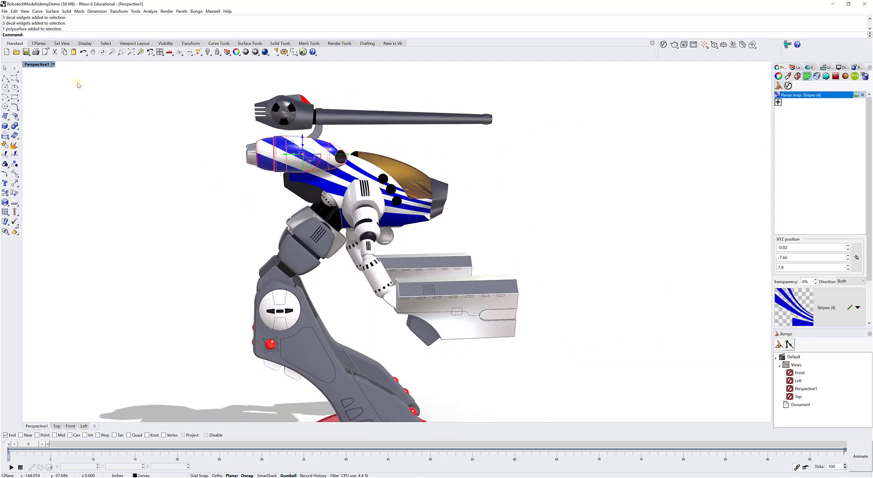
{"action": "double_click", "coordinate": [27, 64]}
{"action": "double_click", "coordinate": [403, 247]}
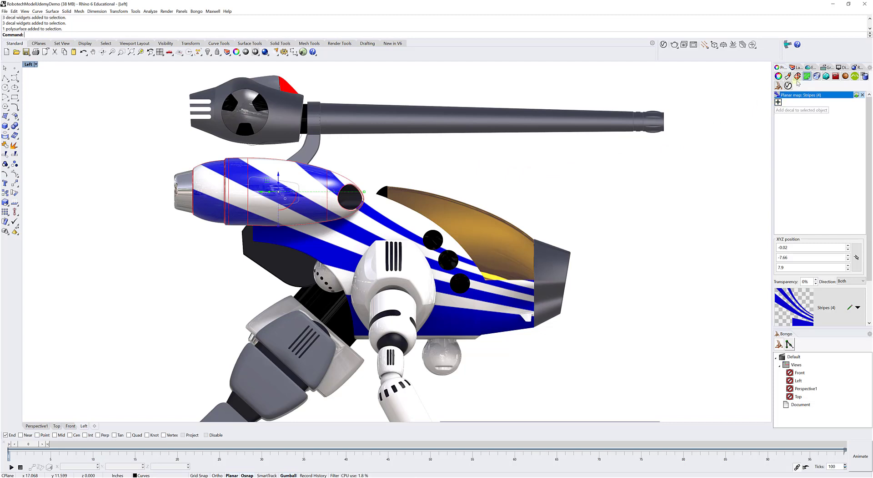
{"action": "left_click", "coordinate": [778, 102]}
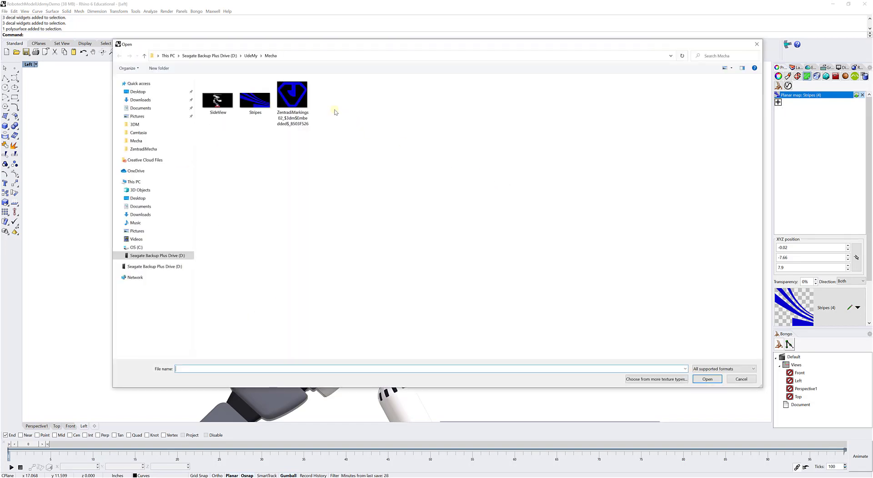
{"action": "left_click", "coordinate": [295, 98]}
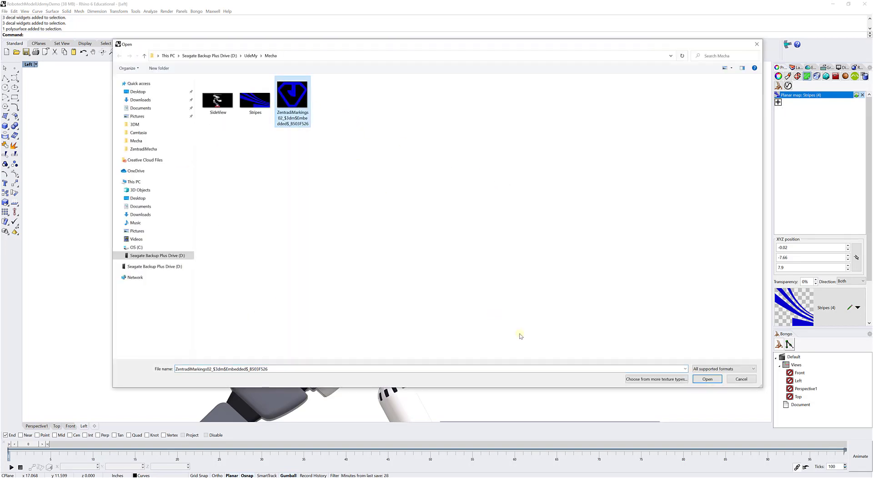
{"action": "left_click", "coordinate": [705, 379]}
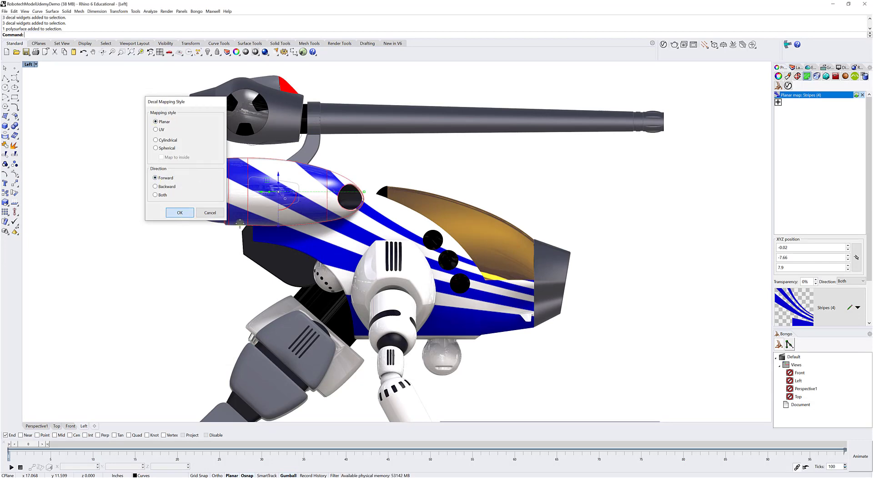
{"action": "left_click", "coordinate": [179, 213]}
Place the ZentradiMarkings02 decal rectangle over the middle of the shoulder pod and clear the selection.
{"action": "scroll", "coordinate": [245, 217], "scroll_direction": "up", "scroll_amount": 2}
{"action": "scroll", "coordinate": [245, 217], "scroll_direction": "up", "scroll_amount": 1}
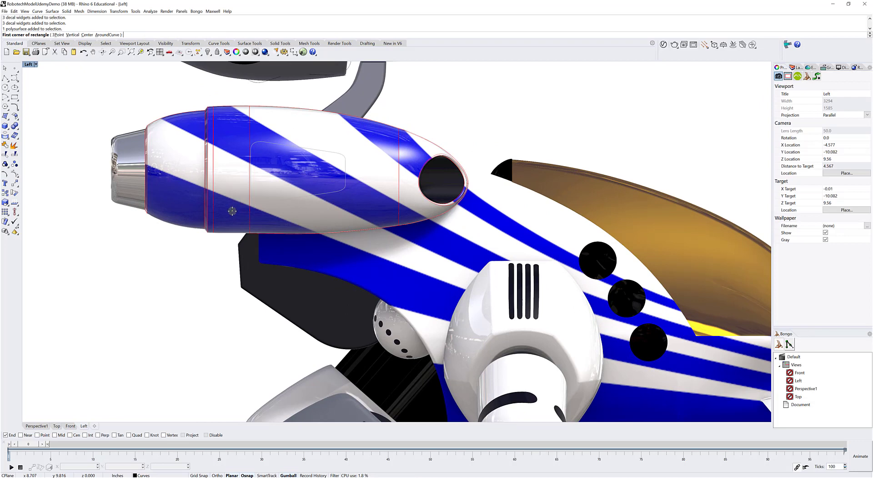
{"action": "left_click", "coordinate": [232, 211]}
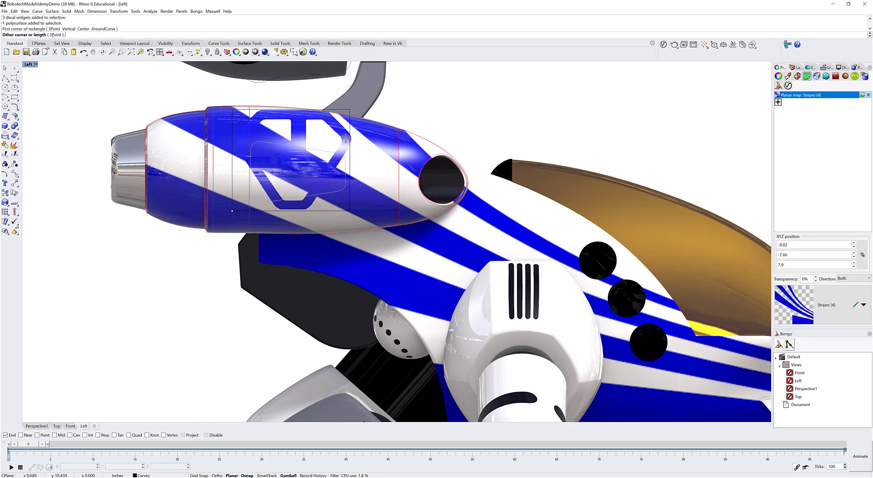
{"action": "left_click", "coordinate": [346, 149]}
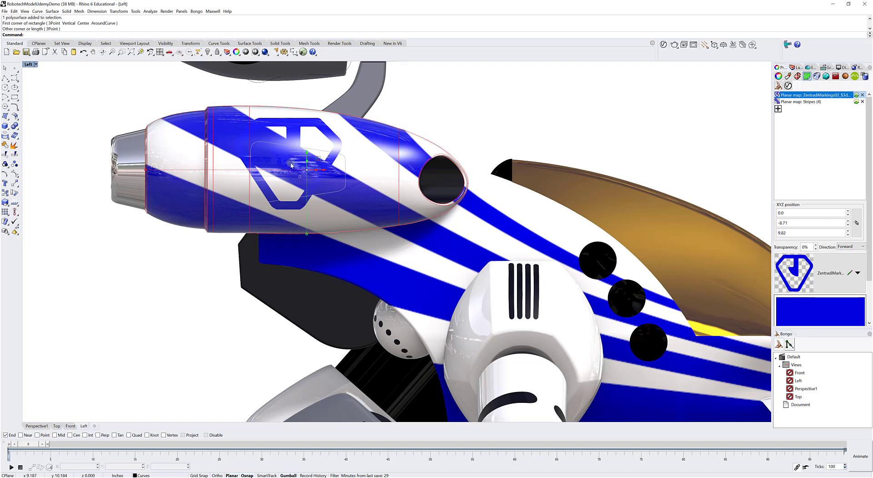
{"action": "left_click", "coordinate": [297, 94]}
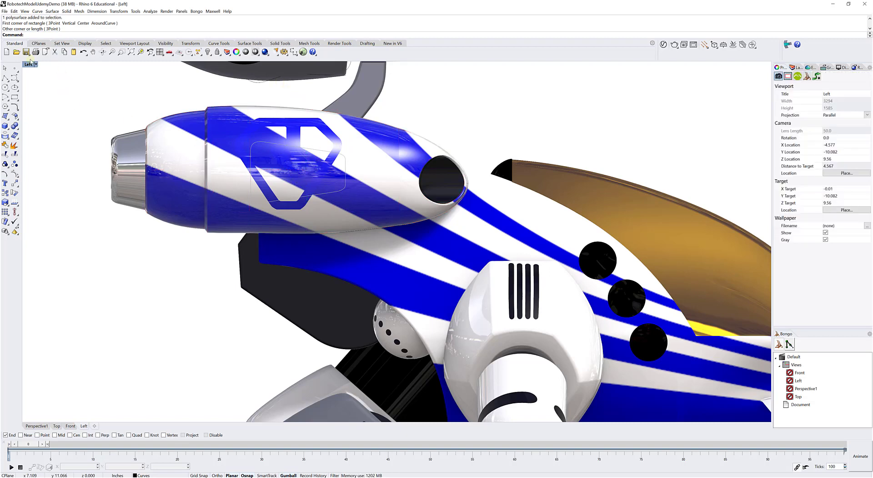
Delete the Stripes decal from the shoulder pod that carries the ZentradiMarkings02 emblem and clear the selection.
{"action": "right_click_drag", "start_coordinate": [280, 172], "coordinate": [330, 174]}
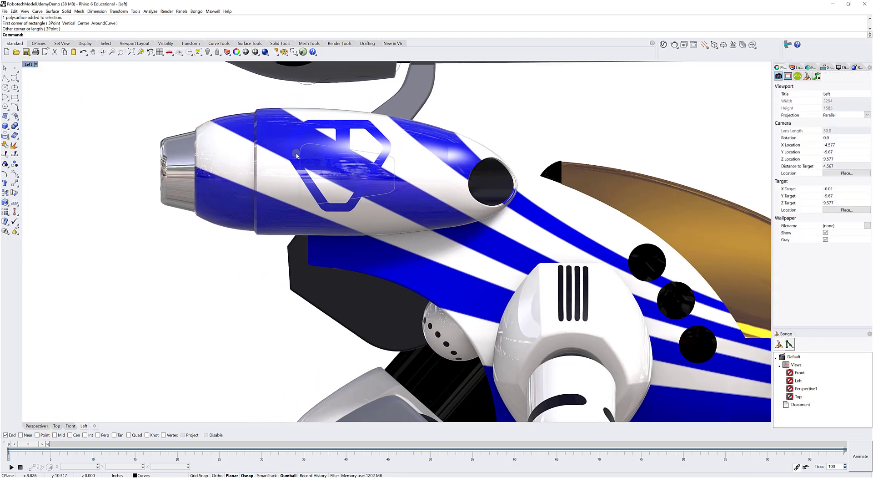
{"action": "scroll", "coordinate": [296, 155], "scroll_direction": "up", "scroll_amount": 3}
{"action": "scroll", "coordinate": [296, 152], "scroll_direction": "down", "scroll_amount": 3}
{"action": "right_click_drag", "start_coordinate": [275, 172], "coordinate": [244, 173]}
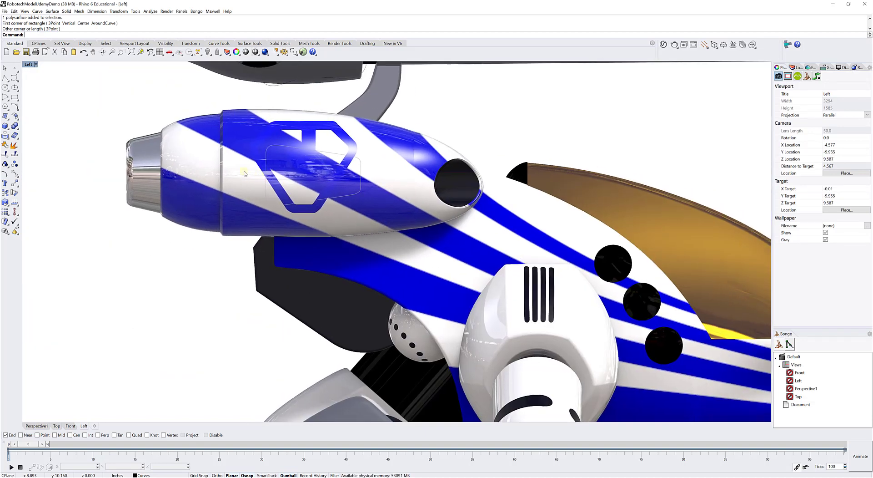
{"action": "left_click", "coordinate": [241, 145]}
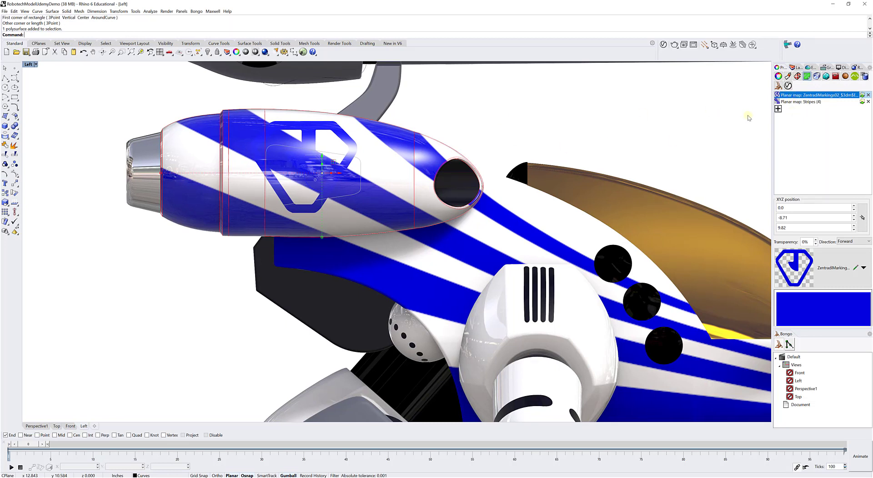
{"action": "left_click", "coordinate": [797, 102]}
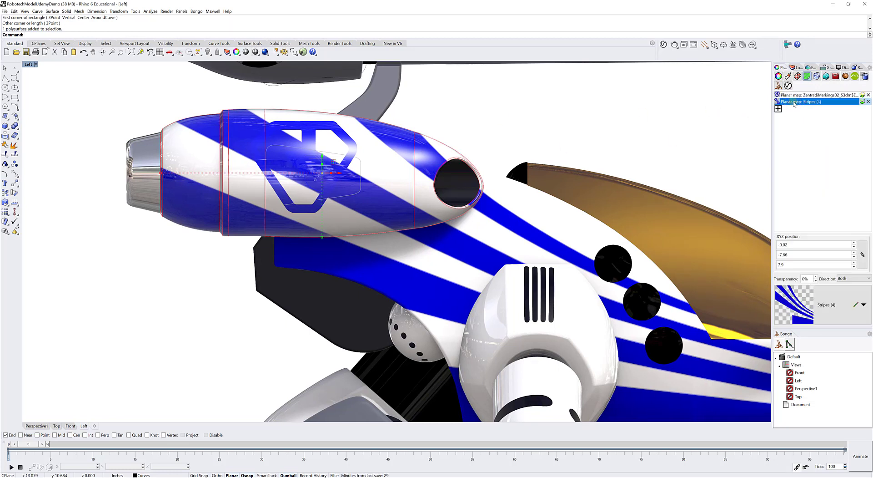
{"action": "left_click", "coordinate": [868, 102]}
{"action": "key", "text": "Escape"}
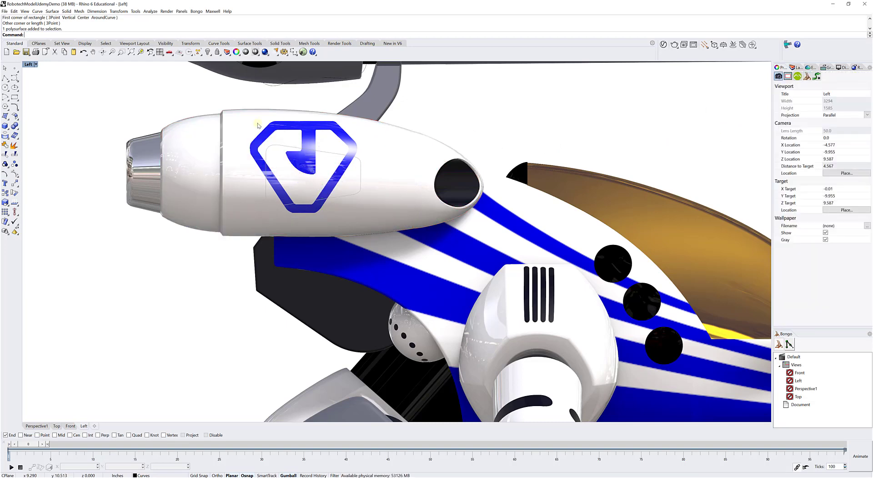
Show the widget of the shoulder pod's ZentradiMarkings02 decal and deselect the pod.
{"action": "left_click", "coordinate": [296, 132]}
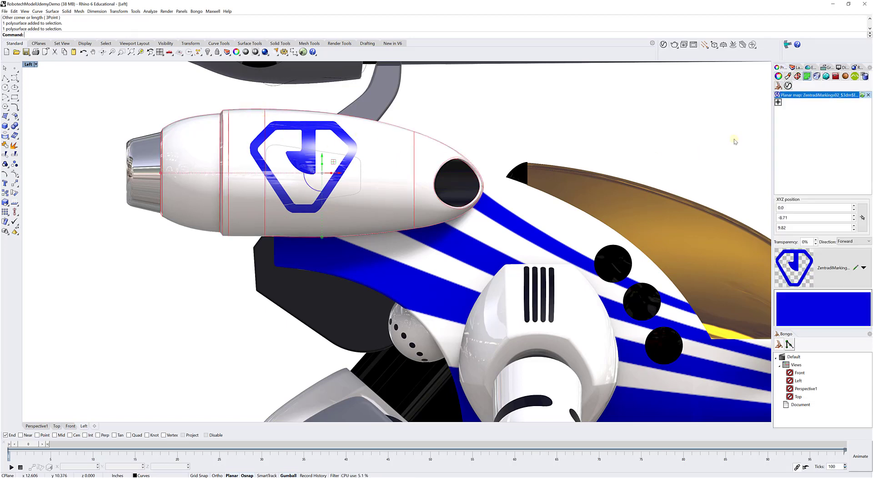
{"action": "left_click", "coordinate": [863, 95]}
{"action": "left_click", "coordinate": [569, 101]}
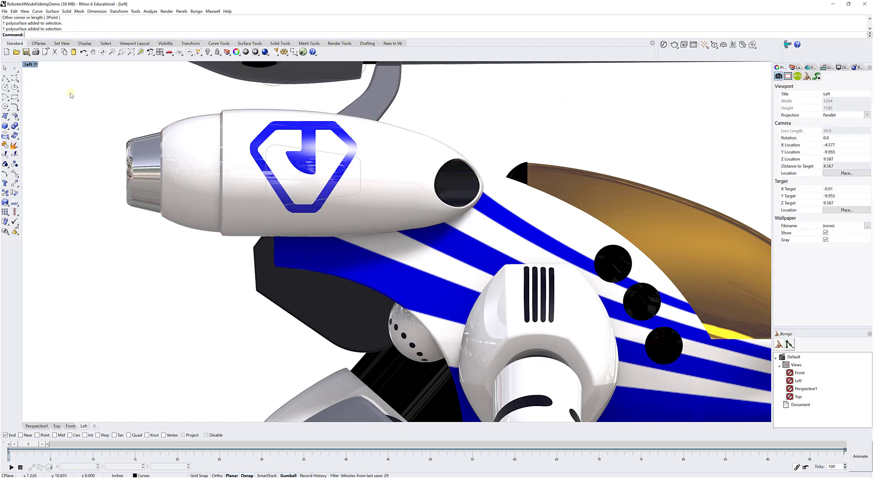
Select the emblem's decal widget in Wireframe display and return the Left view to Rendered display.
{"action": "left_click", "coordinate": [28, 64]}
{"action": "left_click", "coordinate": [37, 87]}
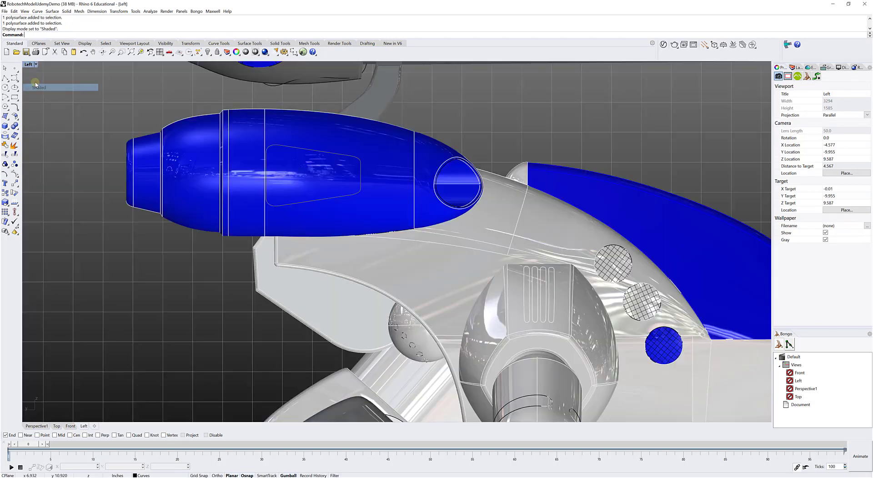
{"action": "left_click", "coordinate": [26, 64]}
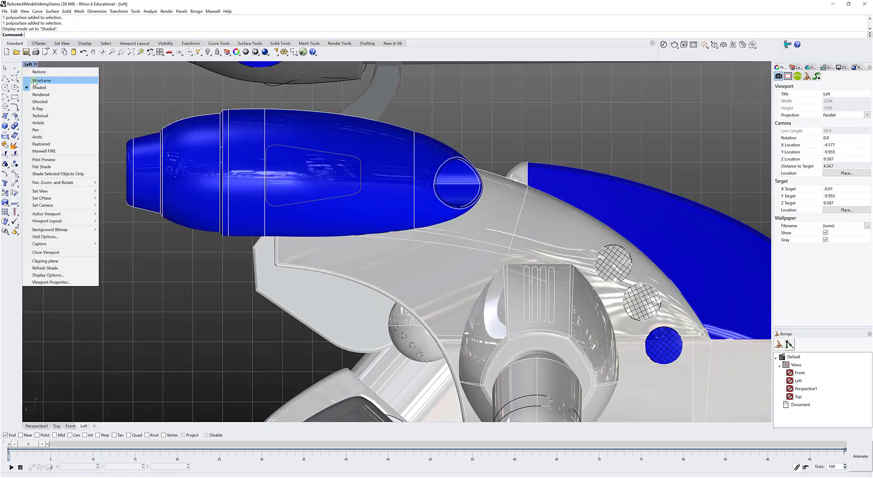
{"action": "left_click", "coordinate": [34, 81]}
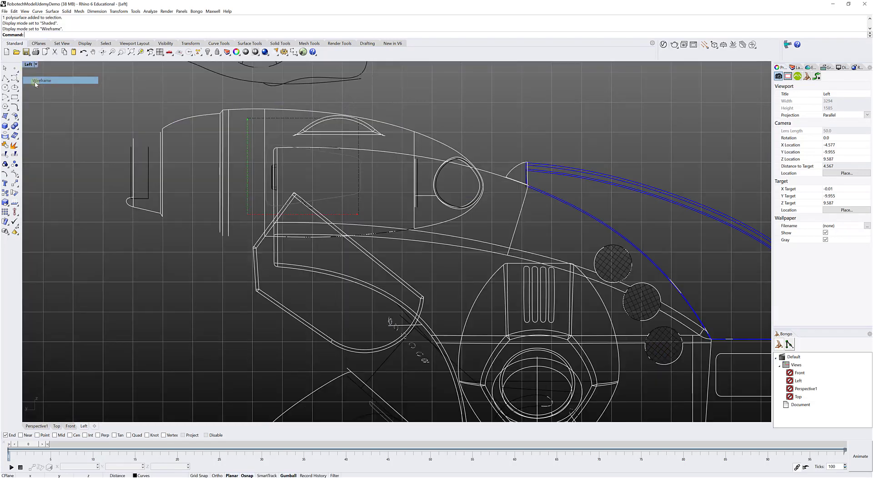
{"action": "left_click", "coordinate": [246, 139]}
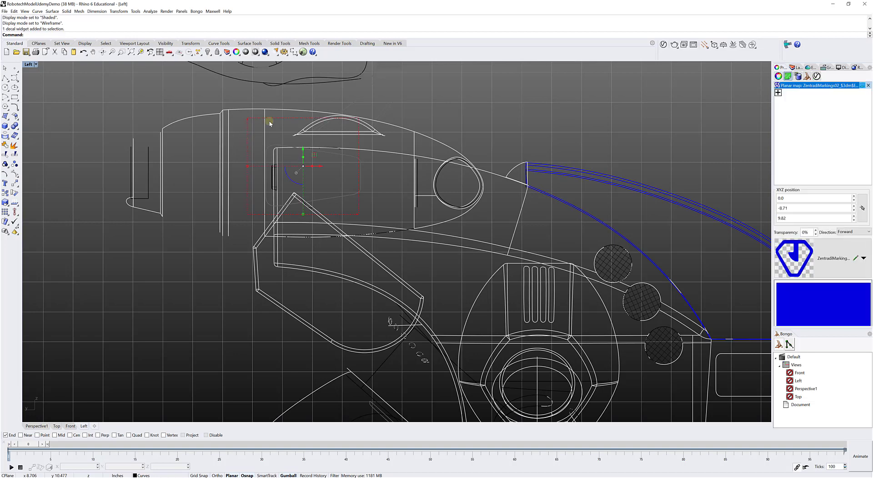
{"action": "left_click", "coordinate": [29, 64]}
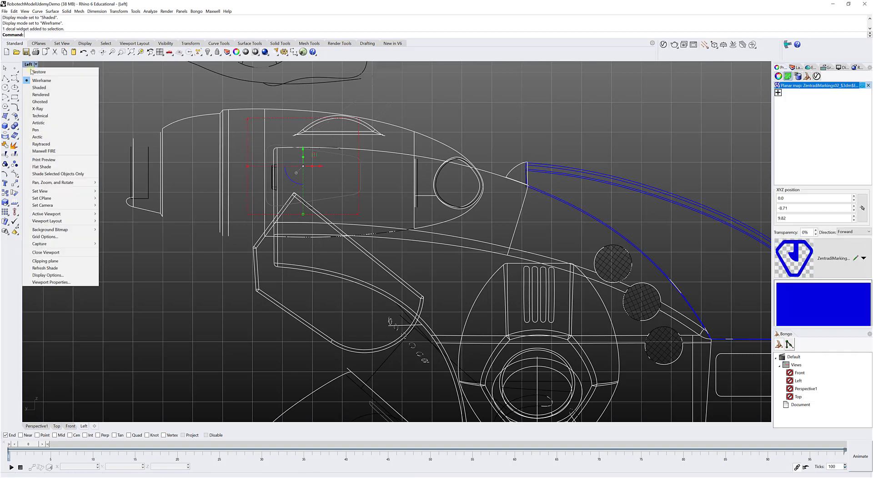
{"action": "left_click", "coordinate": [36, 95]}
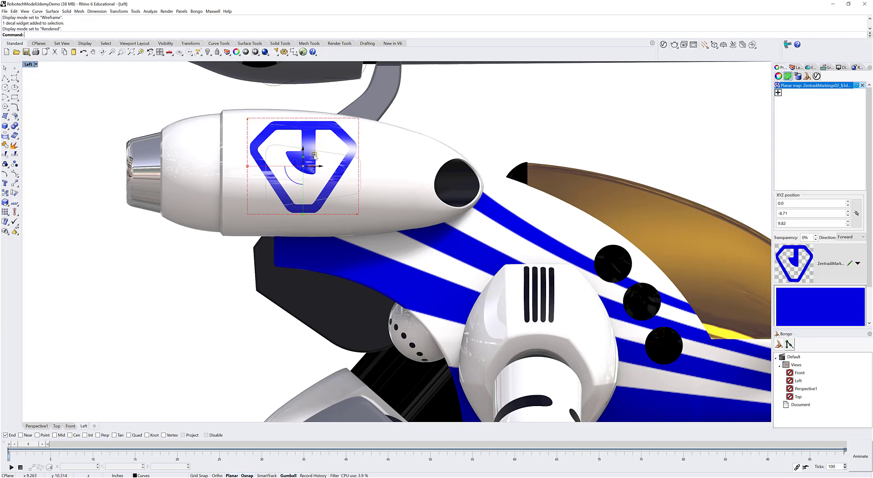
Move the emblem decal towards the rear of the shoulder pod and scale it down slightly in proportion.
{"action": "left_click_drag", "start_coordinate": [314, 154], "coordinate": [299, 157]}
{"action": "left_click_drag", "start_coordinate": [234, 169], "coordinate": [241, 168]}
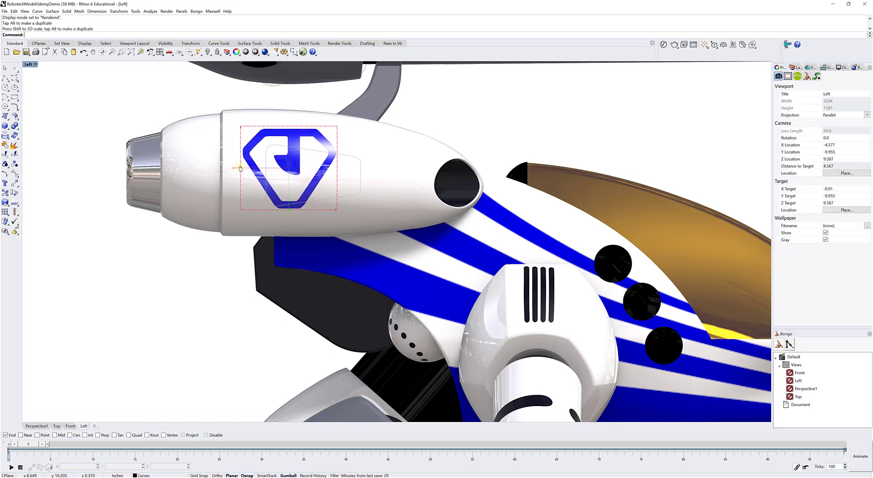
{"action": "scroll", "coordinate": [243, 171], "scroll_direction": "down", "scroll_amount": 3}
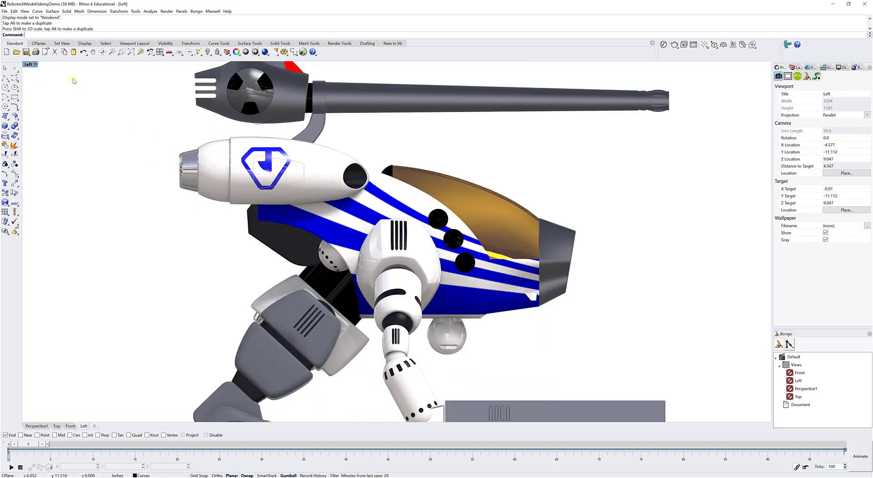
Delete the Stripes decal from the opposite shoulder pod in the Perspective view and clear the selection.
{"action": "double_click", "coordinate": [25, 65]}
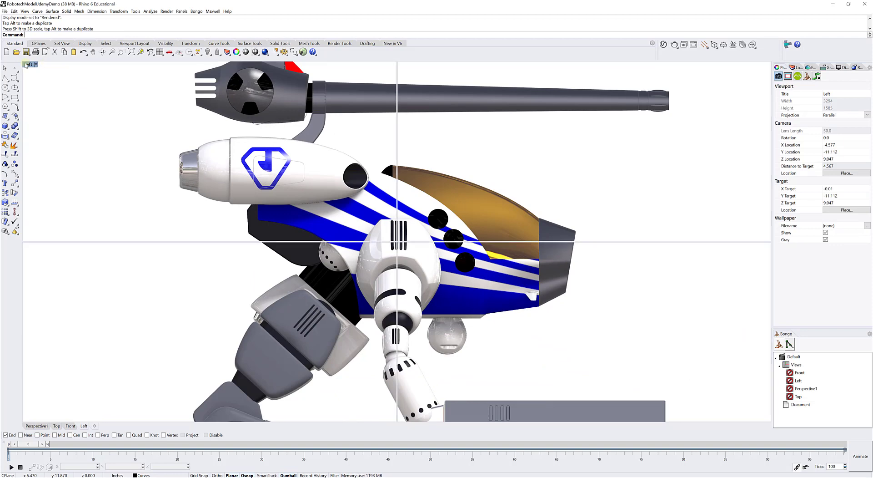
{"action": "right_click_drag", "start_coordinate": [598, 127], "coordinate": [491, 127]}
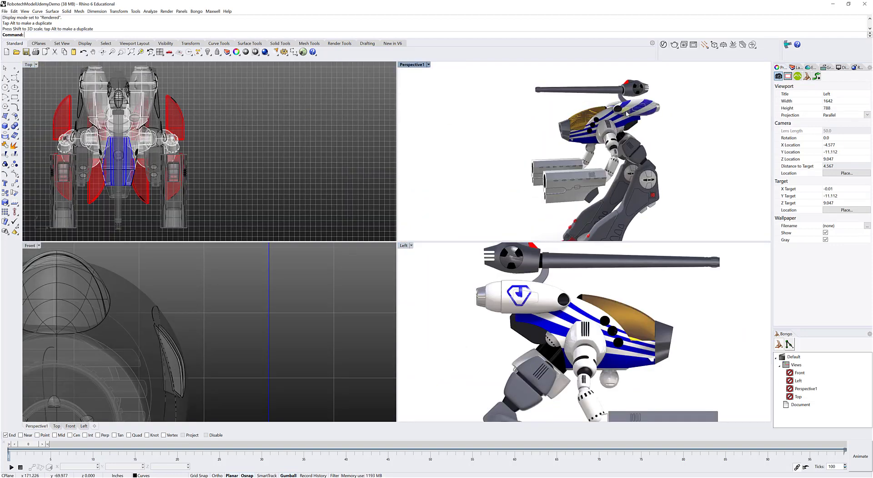
{"action": "scroll", "coordinate": [636, 101], "scroll_direction": "up", "scroll_amount": 8}
{"action": "left_click", "coordinate": [634, 98]}
{"action": "right_click_drag", "start_coordinate": [634, 98], "coordinate": [614, 102]}
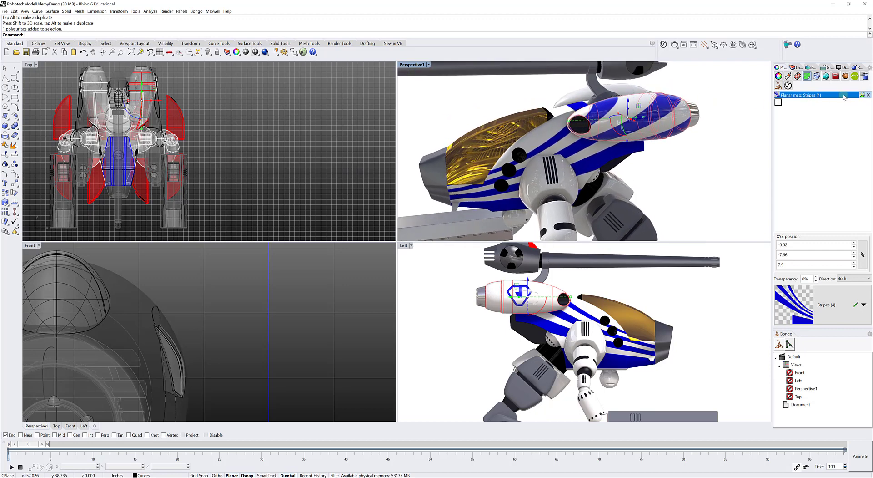
{"action": "left_click", "coordinate": [869, 95]}
{"action": "left_click", "coordinate": [724, 132]}
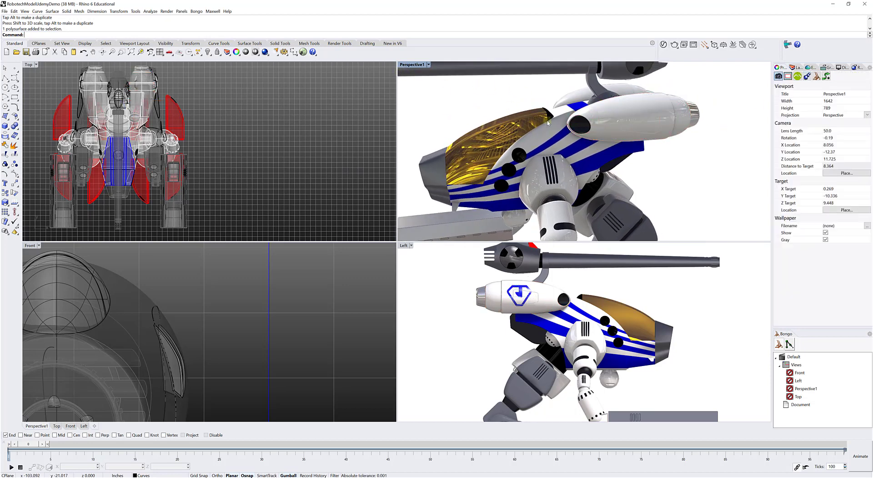
Change the Left viewport to the Right view, maximize it, and frame the opposite shoulder pod.
{"action": "left_click", "coordinate": [410, 250]}
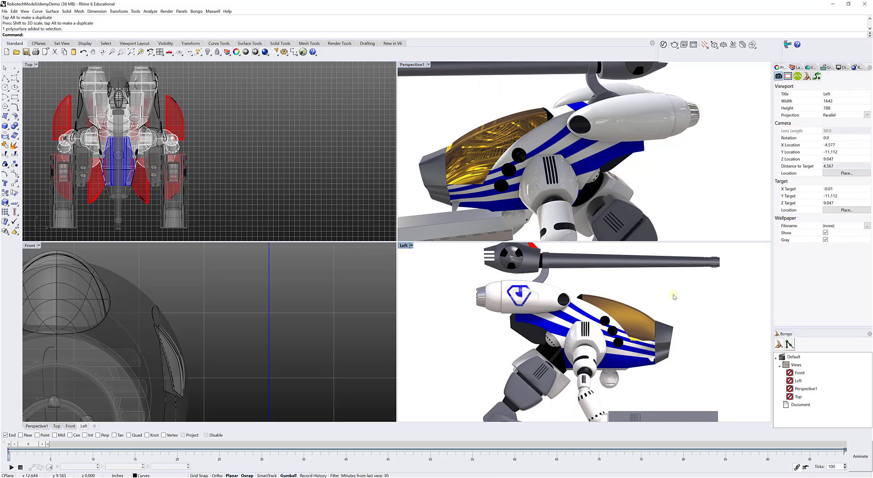
{"action": "left_click", "coordinate": [403, 246]}
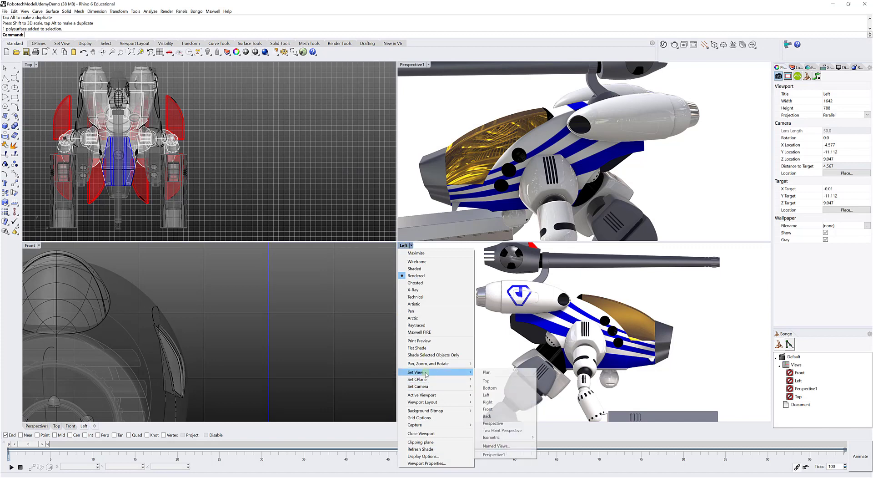
{"action": "mouse_move", "coordinate": [423, 372]}
{"action": "left_click", "coordinate": [487, 401]}
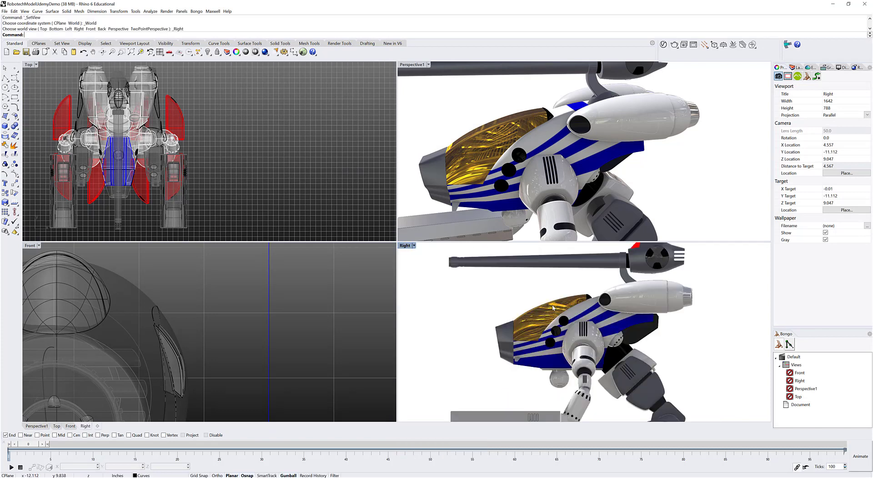
{"action": "double_click", "coordinate": [405, 245]}
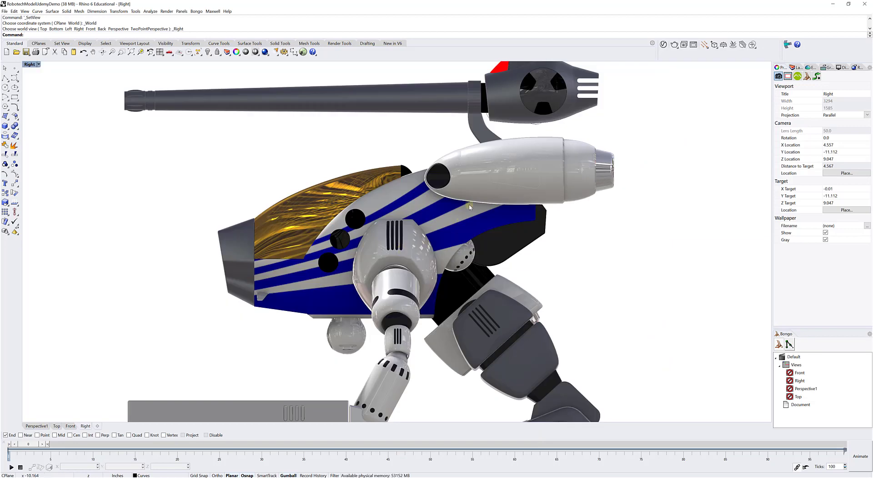
{"action": "right_click_drag", "start_coordinate": [445, 209], "coordinate": [437, 216]}
{"action": "right_click_drag", "start_coordinate": [456, 185], "coordinate": [471, 195]}
Add the ZentradiMarkings02 image to the shoulder pod as a decal with Planar mapping and Forward direction.
{"action": "left_click", "coordinate": [471, 195]}
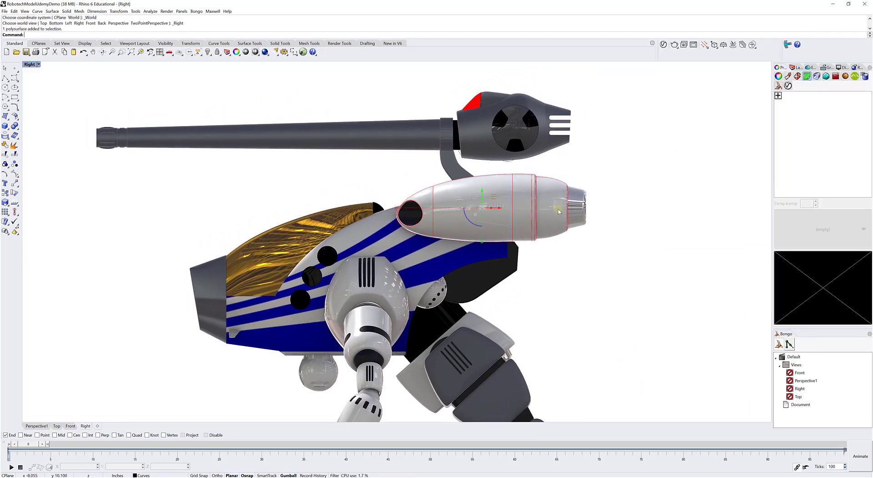
{"action": "left_click", "coordinate": [779, 96]}
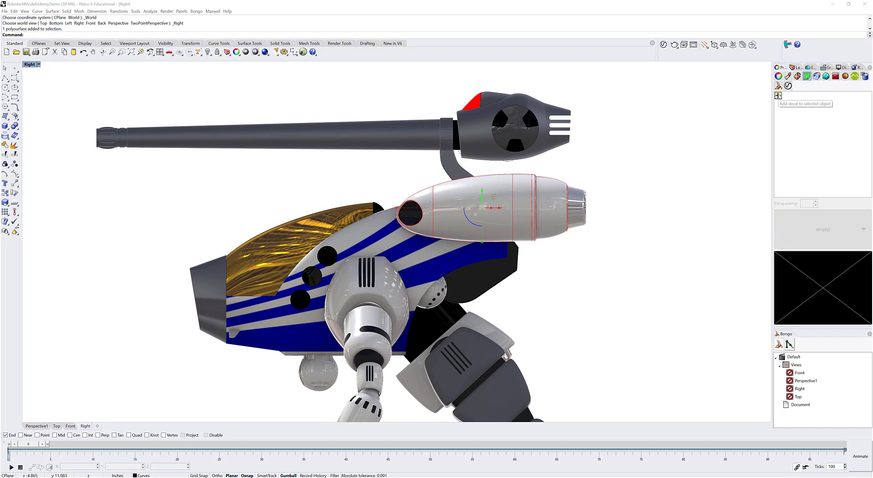
{"action": "left_click", "coordinate": [304, 100]}
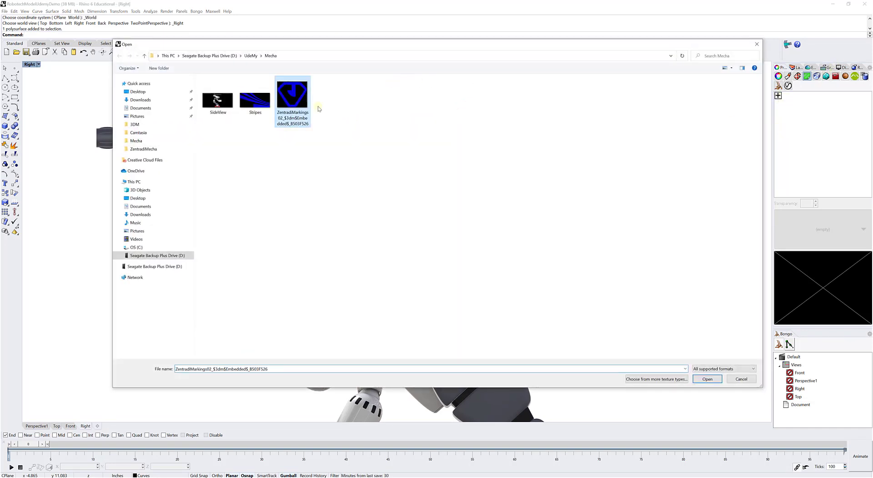
{"action": "left_click", "coordinate": [707, 379]}
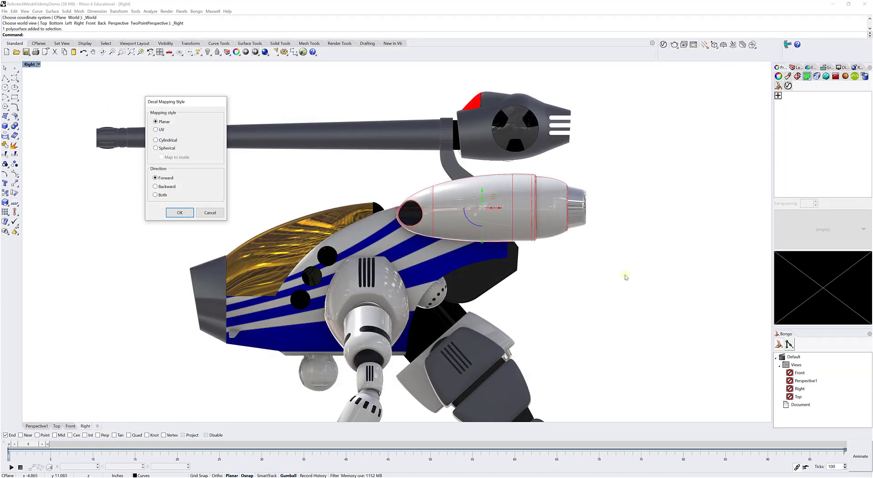
{"action": "left_click", "coordinate": [180, 212]}
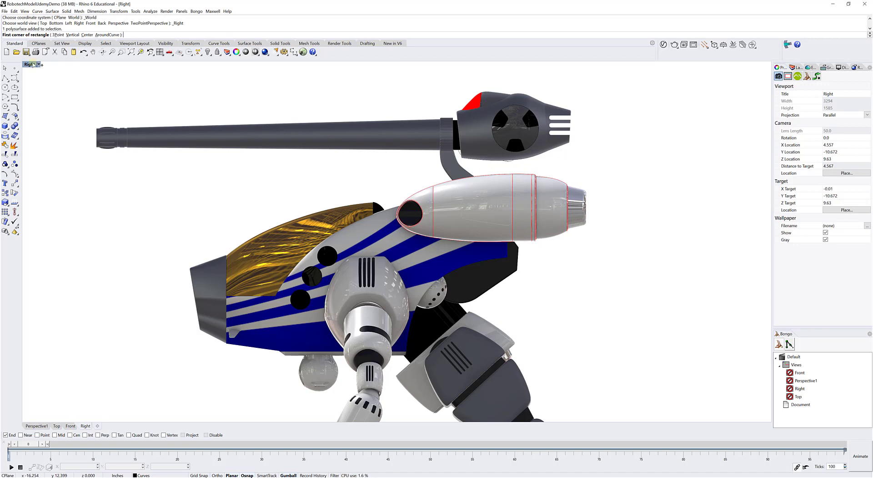
In Wireframe display, place the emblem decal's rectangle on the rear of the pod by tracing the opposite decal's outline.
{"action": "left_click", "coordinate": [39, 64]}
{"action": "left_click", "coordinate": [30, 78]}
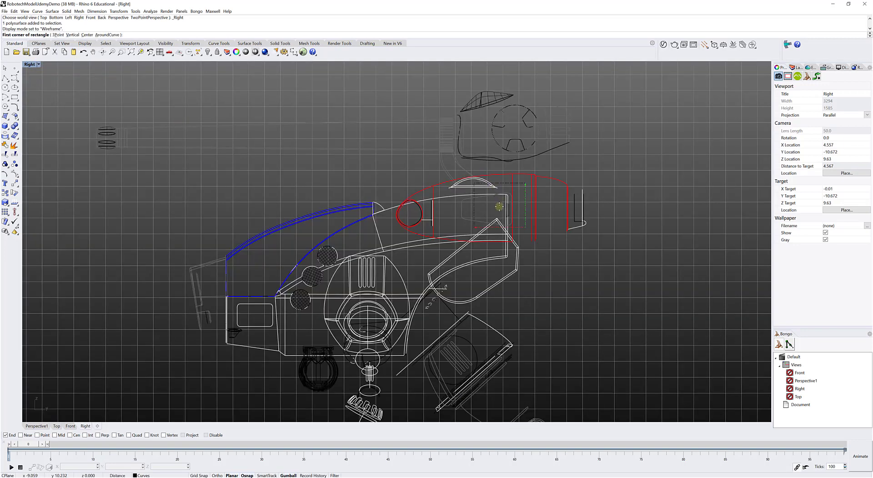
{"action": "scroll", "coordinate": [495, 186], "scroll_direction": "up", "scroll_amount": 3}
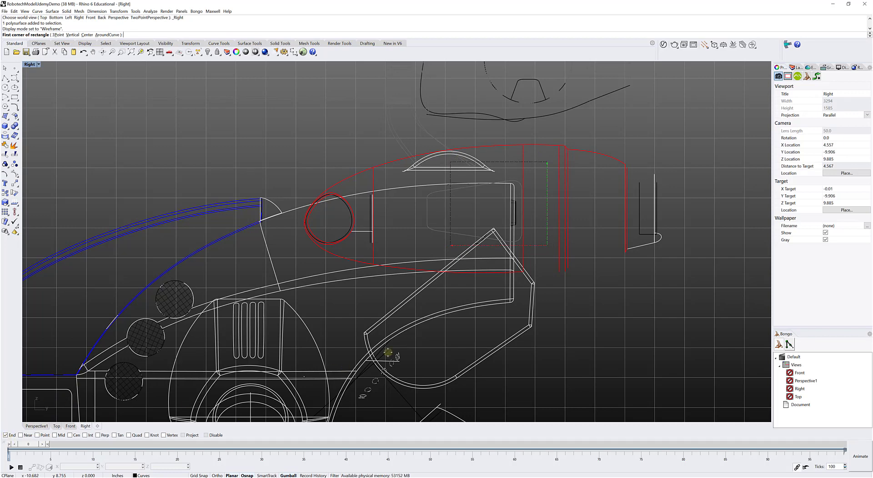
{"action": "left_click", "coordinate": [450, 248]}
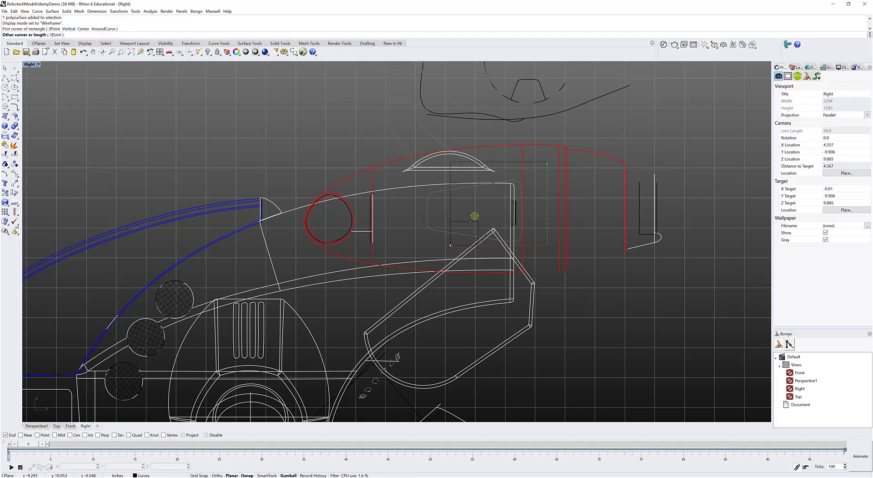
{"action": "left_click", "coordinate": [545, 160]}
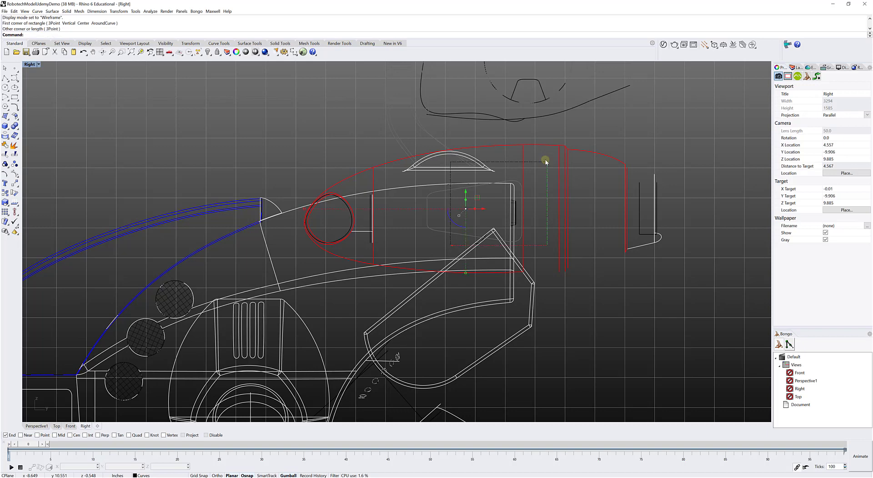
Return the Right view to Rendered display and check the emblem's placement on the shoulder pod.
{"action": "left_click", "coordinate": [31, 65]}
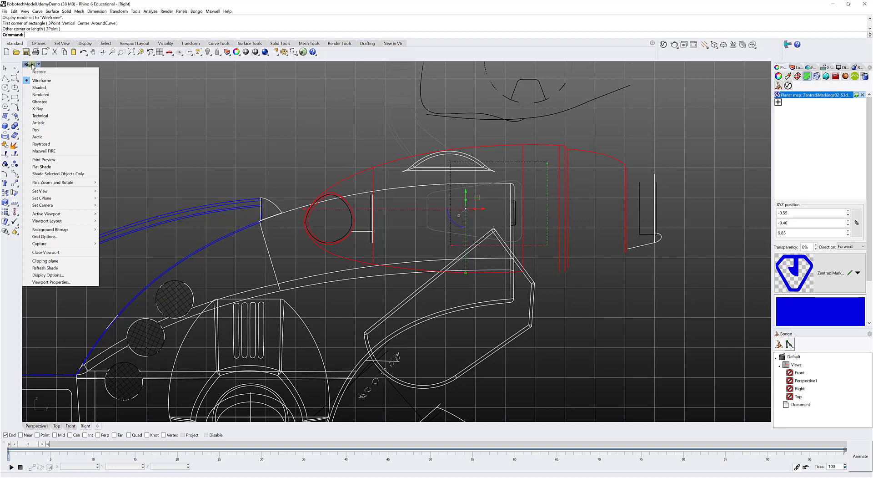
{"action": "left_click", "coordinate": [39, 95]}
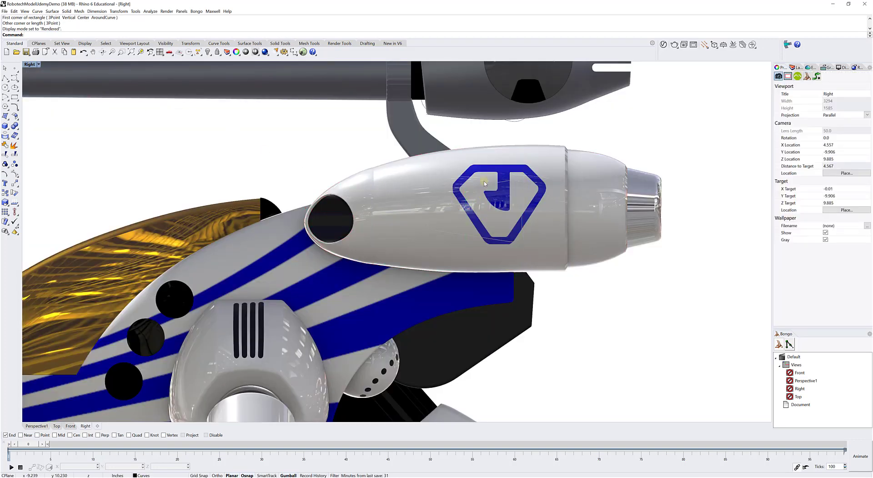
{"action": "scroll", "coordinate": [480, 188], "scroll_direction": "down", "scroll_amount": 4}
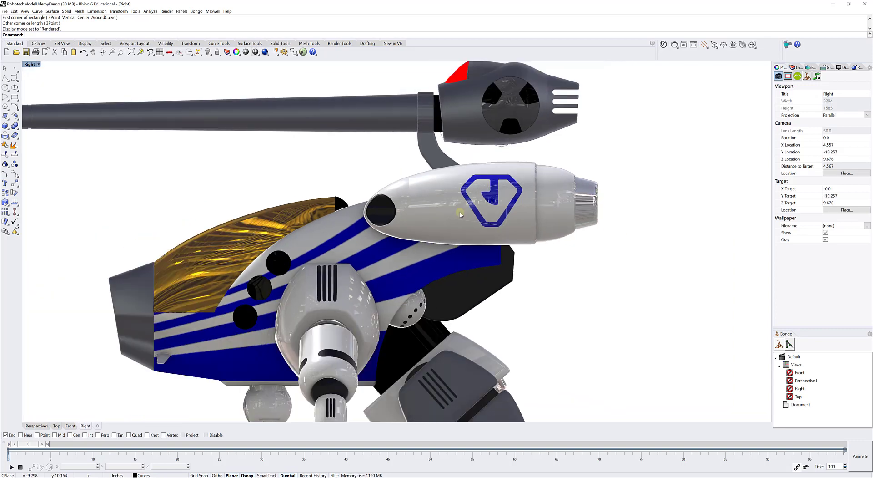
{"action": "right_click_drag", "start_coordinate": [536, 201], "coordinate": [553, 184]}
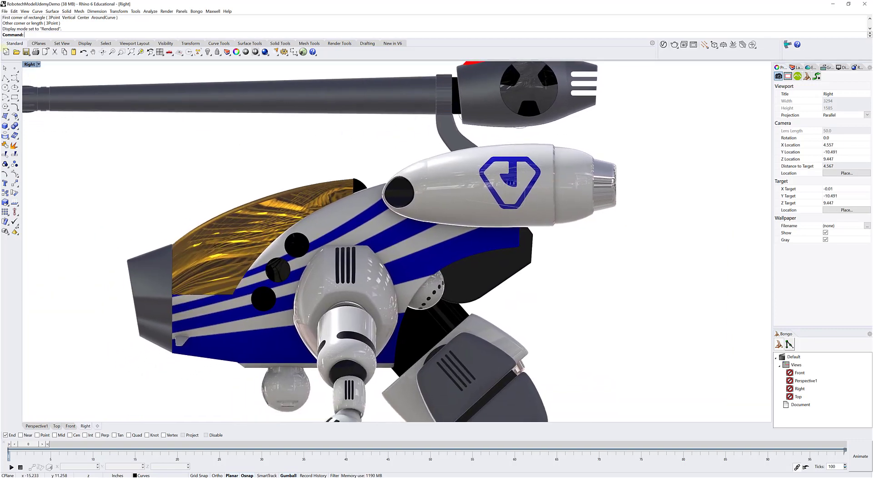
Change the Right viewport to the Perspective view and inspect the decals on both sides of the whole mech.
{"action": "left_click", "coordinate": [30, 65]}
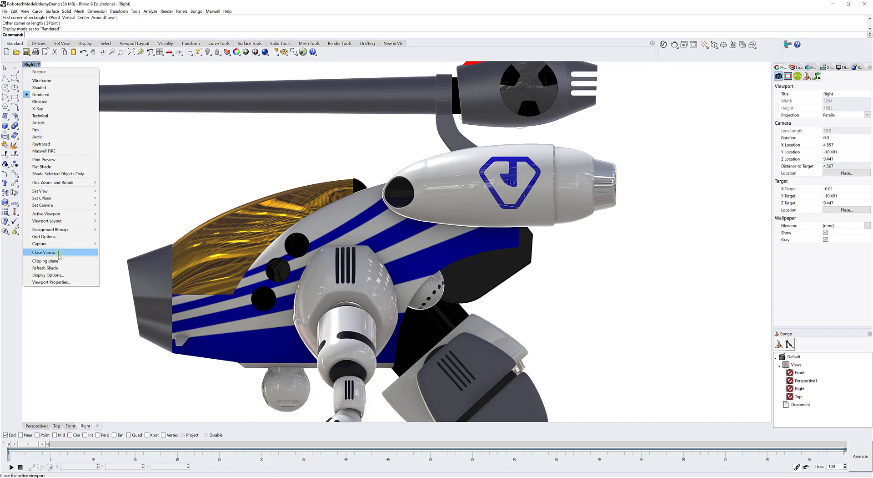
{"action": "mouse_move", "coordinate": [68, 191]}
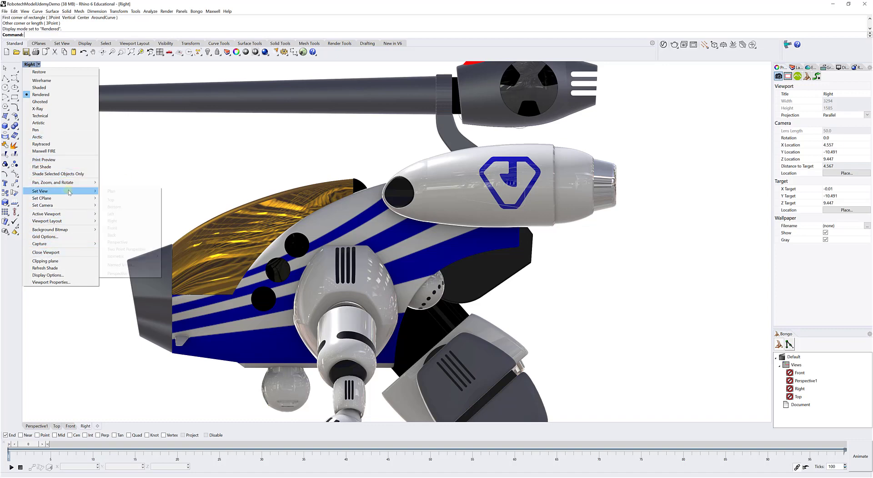
{"action": "left_click", "coordinate": [117, 242]}
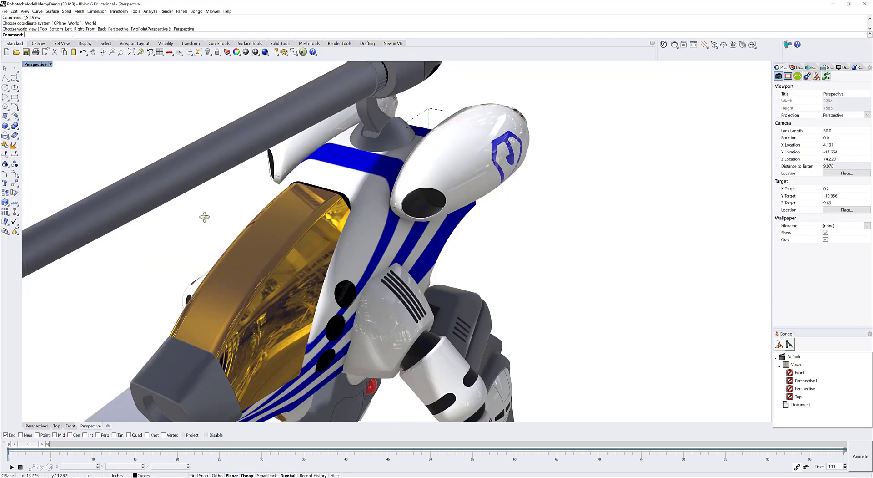
{"action": "right_click_drag", "start_coordinate": [202, 214], "coordinate": [92, 133]}
{"action": "scroll", "coordinate": [310, 194], "scroll_direction": "down", "scroll_amount": 3}
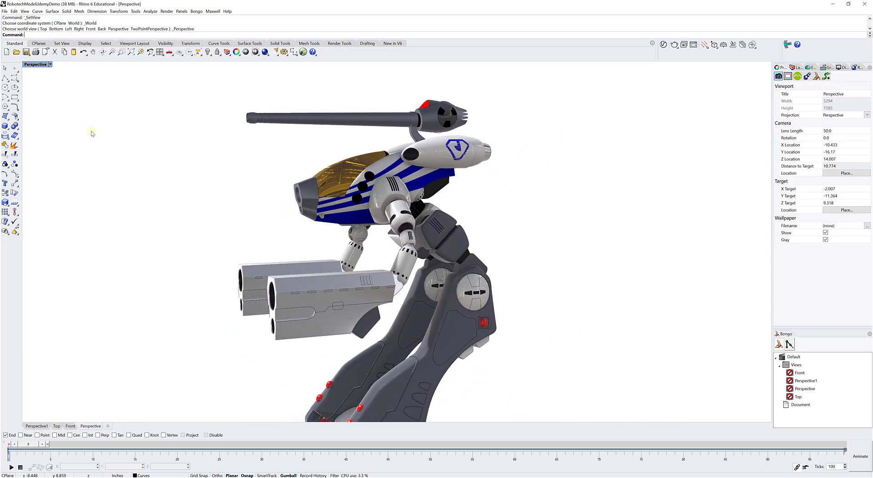
{"action": "left_click", "coordinate": [37, 64]}
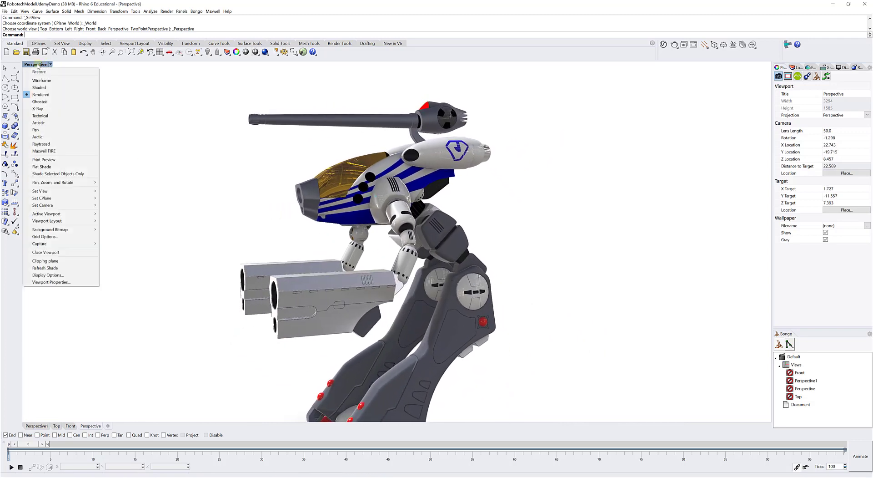
{"action": "left_click", "coordinate": [191, 102]}
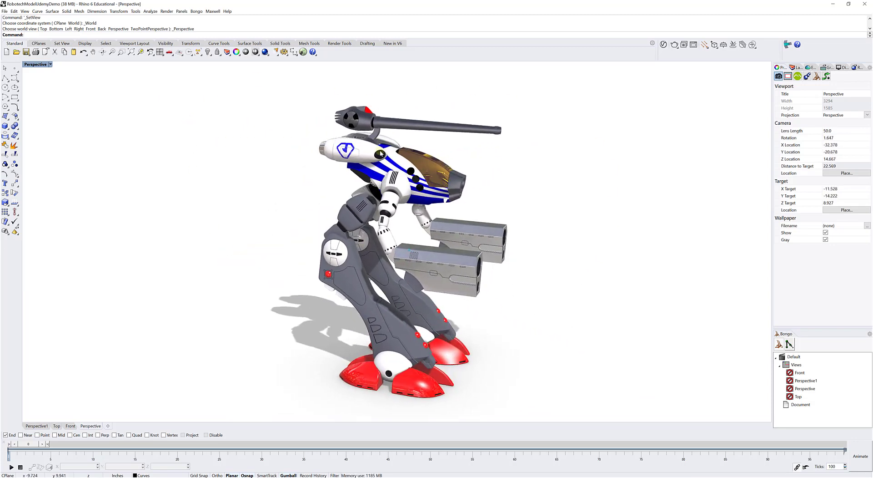
Preview the mech in Raytraced display and check how the decals render on the shoulder pods and fuselage.
{"action": "left_click", "coordinate": [39, 65]}
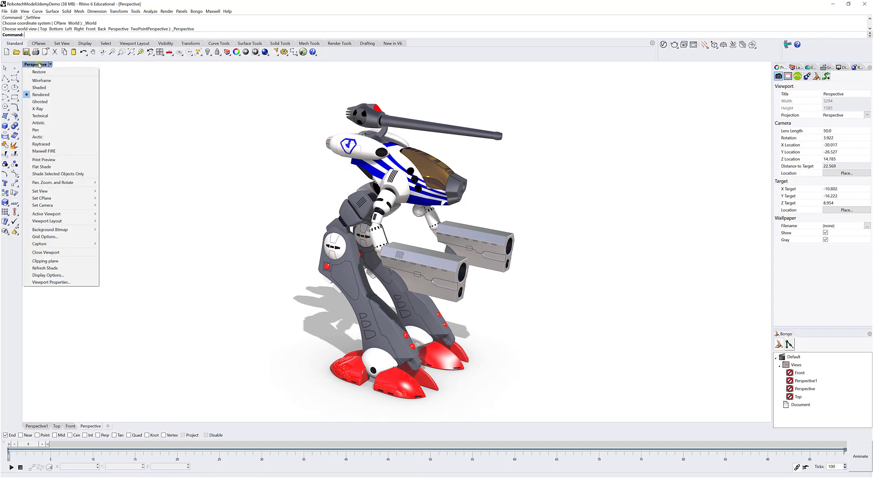
{"action": "left_click", "coordinate": [46, 102]}
{"action": "left_click", "coordinate": [39, 64]}
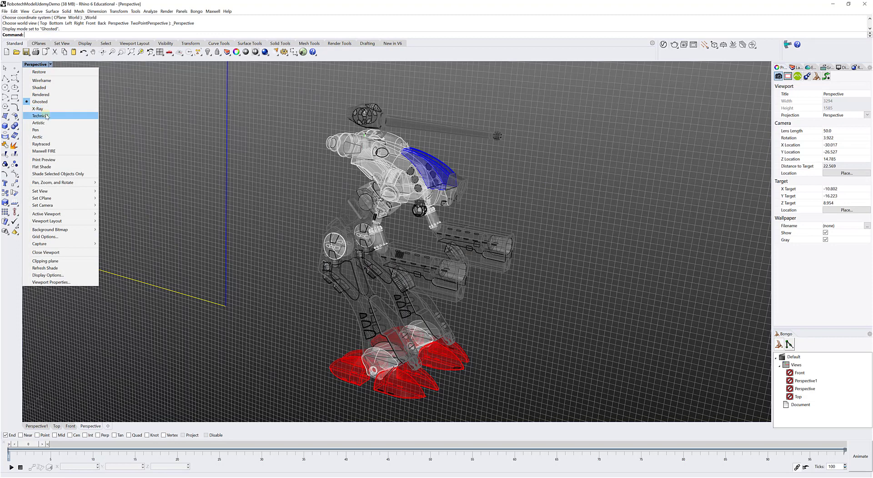
{"action": "left_click", "coordinate": [42, 144]}
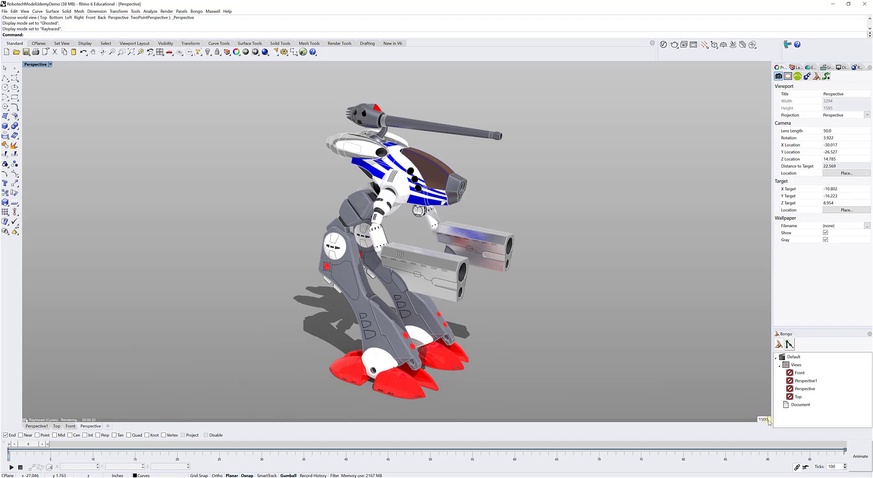
{"action": "left_click_drag", "start_coordinate": [766, 420], "coordinate": [761, 421]}
{"action": "left_click", "coordinate": [758, 404]}
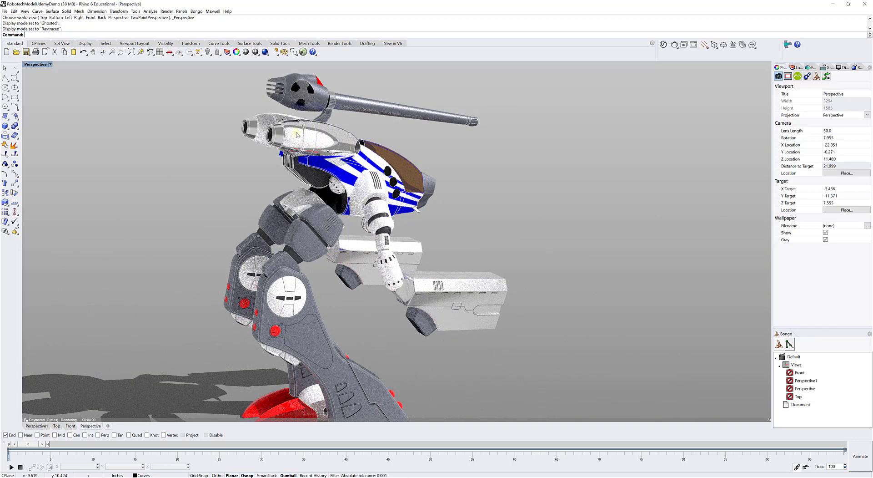
{"action": "right_click_drag", "start_coordinate": [310, 129], "coordinate": [281, 162]}
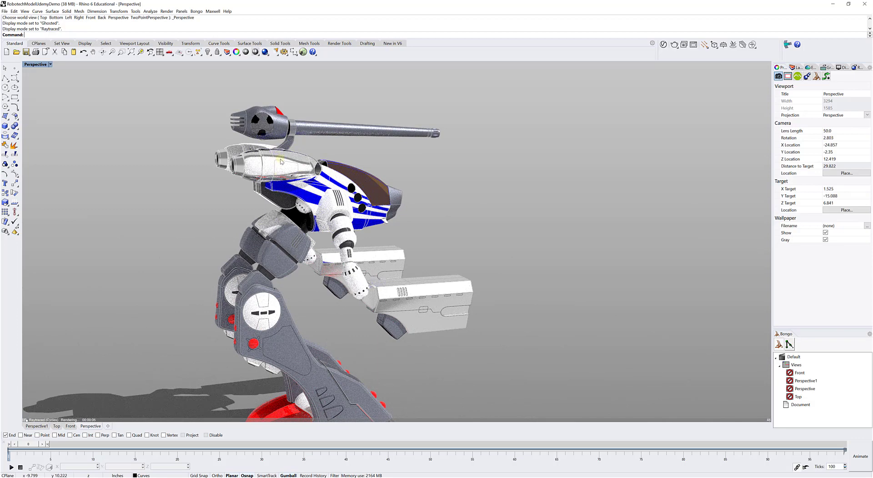
{"action": "right_click_drag", "start_coordinate": [280, 162], "coordinate": [272, 172]}
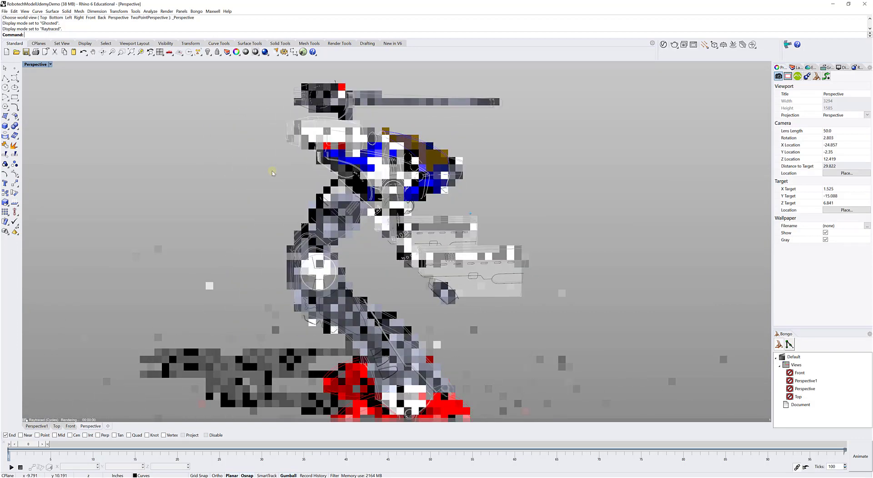
Set the Perspective view back to Rendered display and frame the full mech from its emblem side.
{"action": "left_click", "coordinate": [38, 64]}
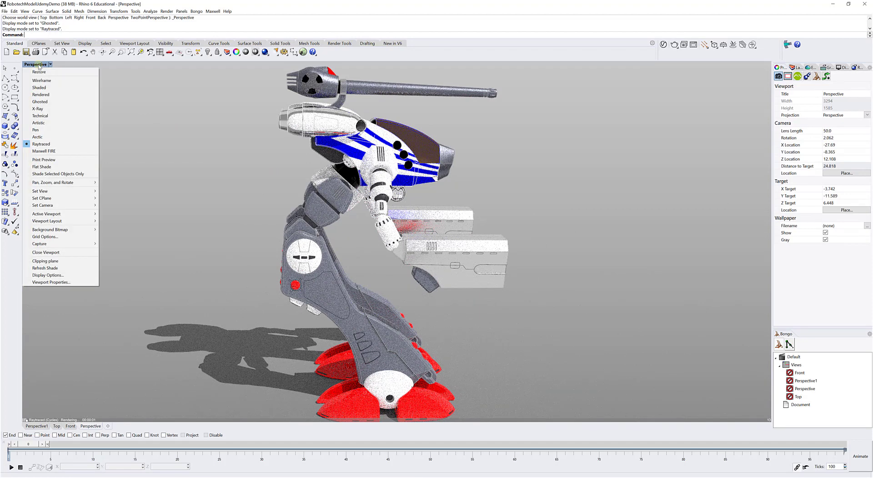
{"action": "left_click", "coordinate": [38, 65]}
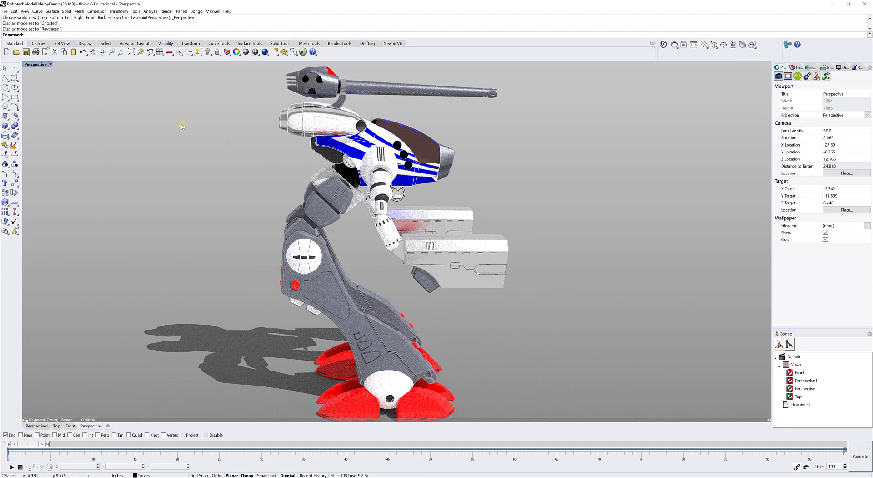
{"action": "left_click", "coordinate": [38, 65]}
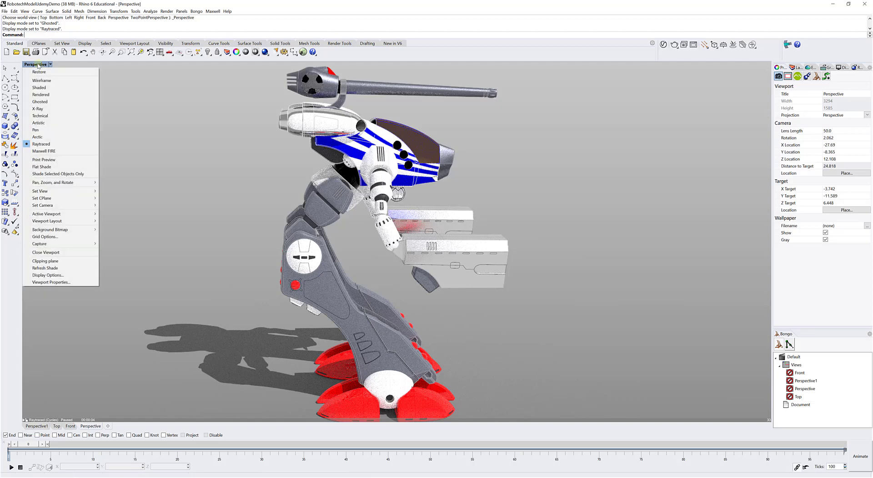
{"action": "left_click", "coordinate": [41, 94]}
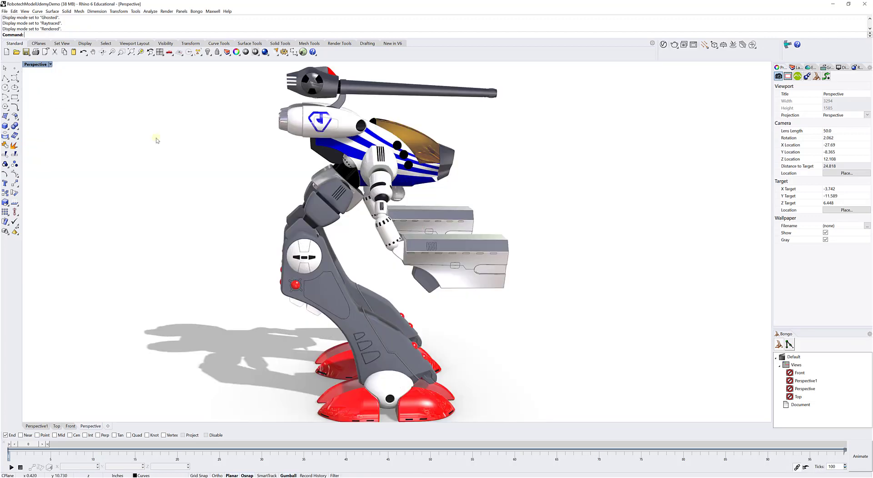
{"action": "right_click_drag", "start_coordinate": [270, 165], "coordinate": [259, 166]}
{"action": "scroll", "coordinate": [259, 166], "scroll_direction": "down", "scroll_amount": 2}
{"action": "right_click_drag", "start_coordinate": [259, 166], "coordinate": [259, 166], "text": "shift"}
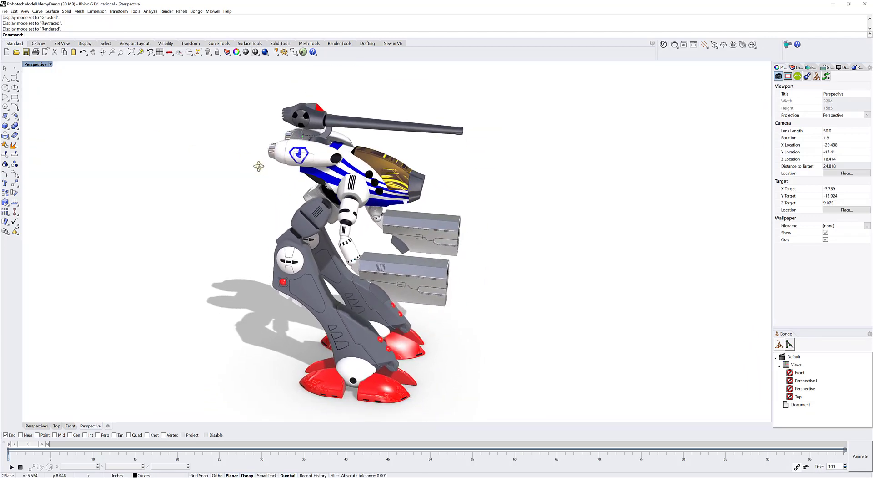
{"action": "right_click_drag", "start_coordinate": [556, 115], "coordinate": [537, 115]}
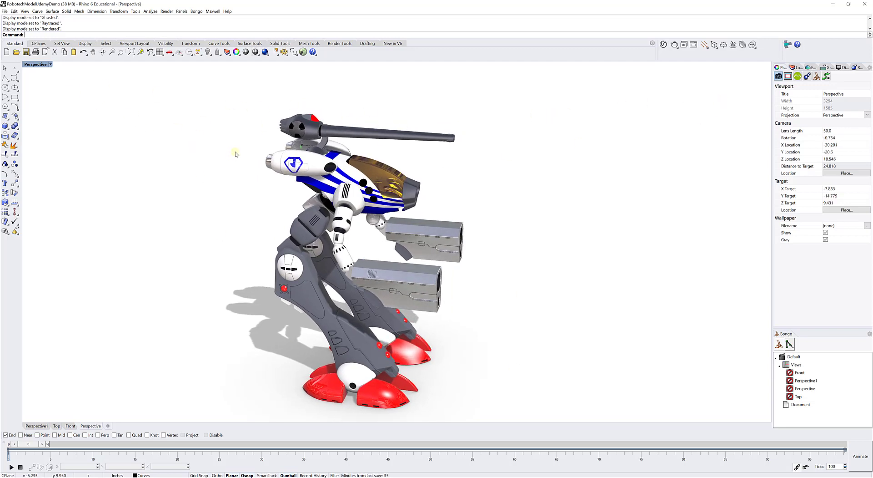
{"action": "right_click_drag", "start_coordinate": [236, 154], "coordinate": [235, 154]}
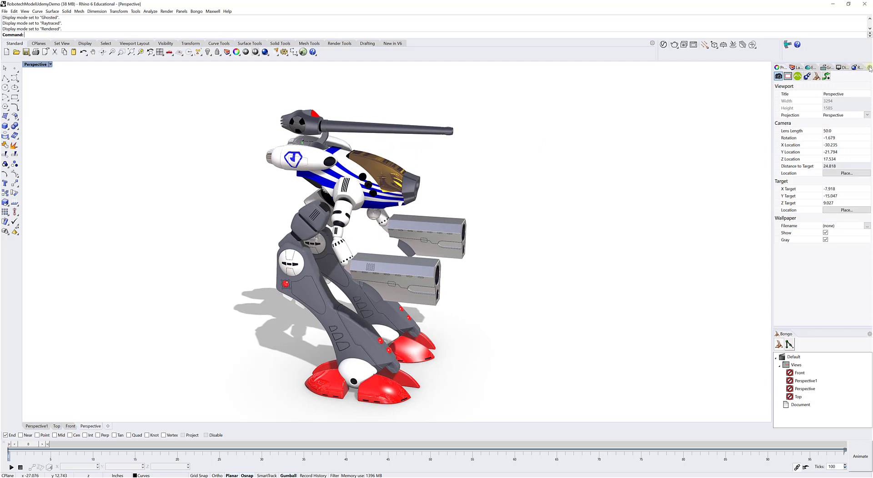
Show the display settings for the Perspective view's Rendered mode.
{"action": "left_click", "coordinate": [870, 68]}
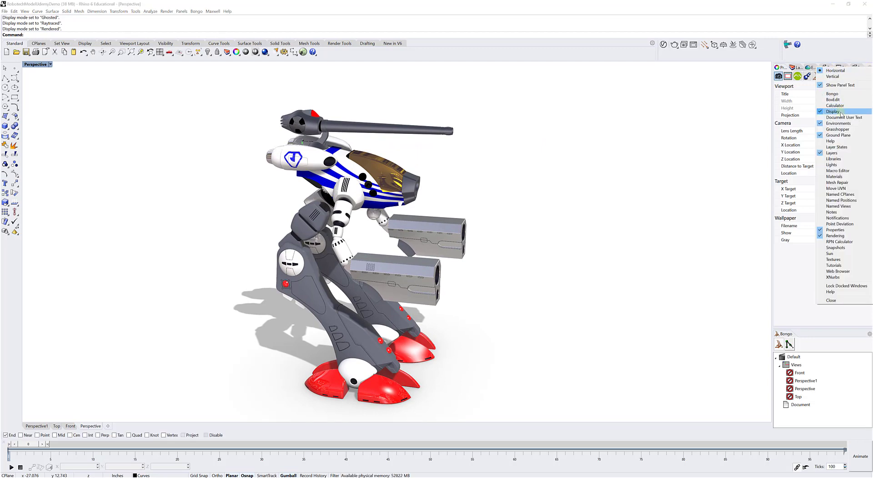
{"action": "left_click", "coordinate": [750, 112]}
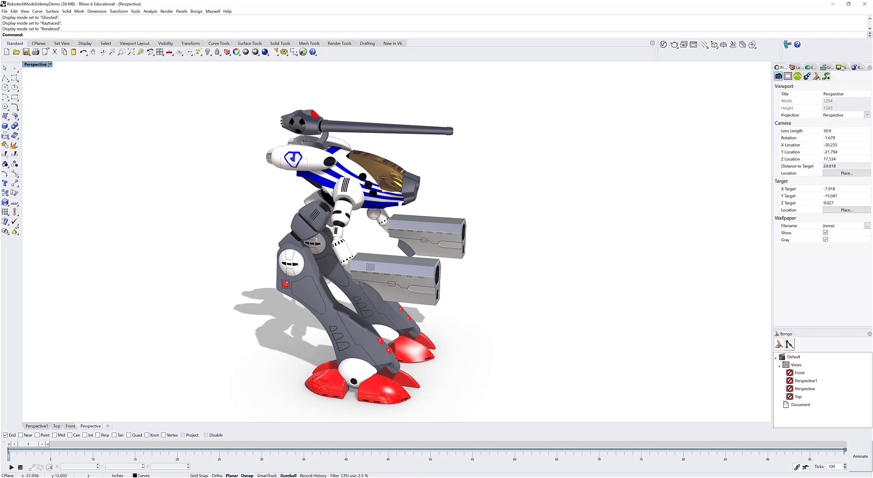
{"action": "left_click", "coordinate": [842, 68]}
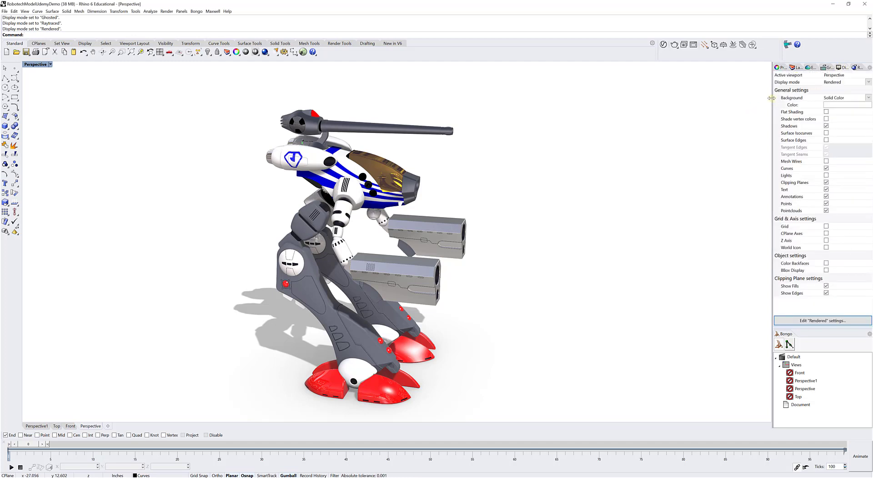
Dock the display settings in their own column beside Bongo and compare the Rendered view without and with shadows.
{"action": "left_click_drag", "start_coordinate": [782, 67], "coordinate": [804, 82]}
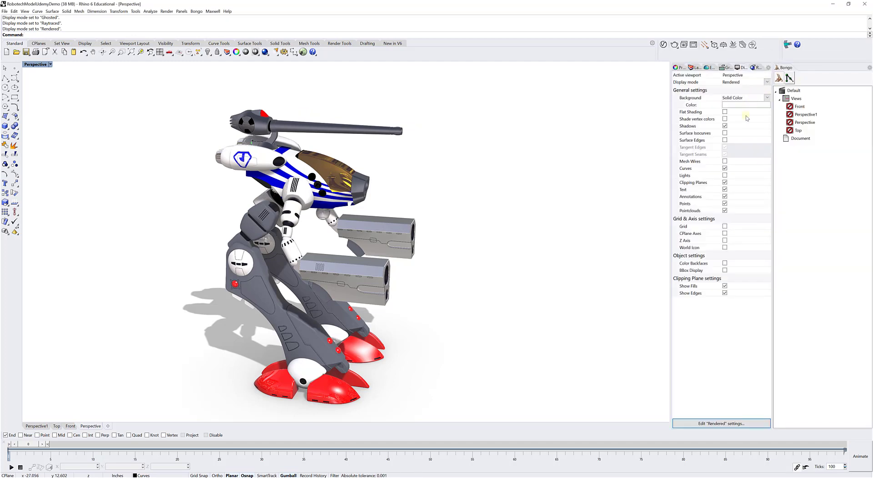
{"action": "left_click", "coordinate": [726, 127]}
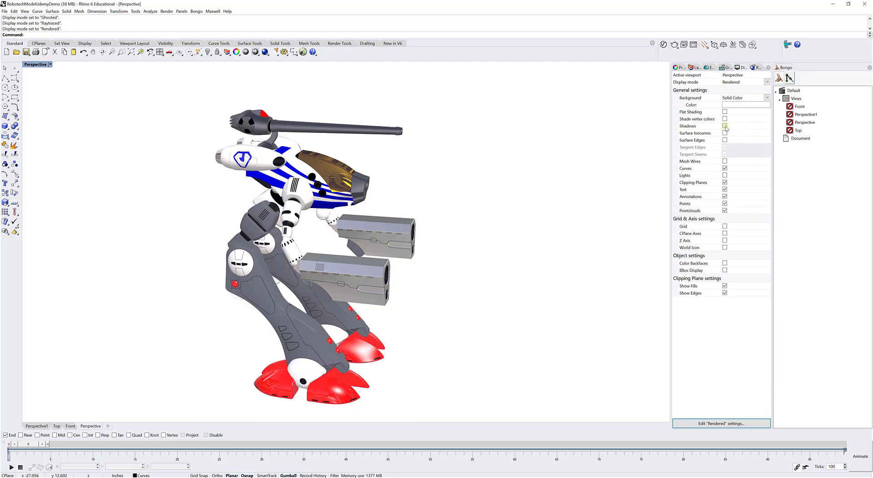
{"action": "left_click", "coordinate": [726, 126]}
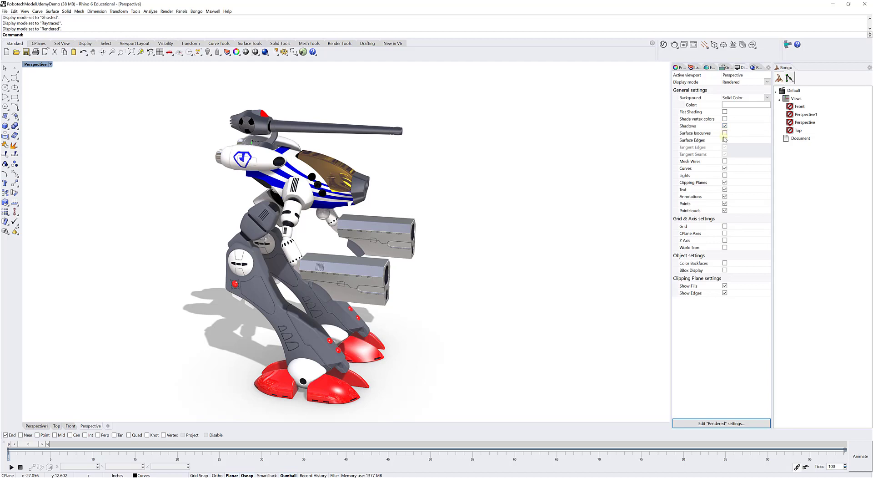
Turn on surface edges and surface isocurves for the Perspective view's Rendered display, comparing each option on and off.
{"action": "left_click", "coordinate": [726, 140]}
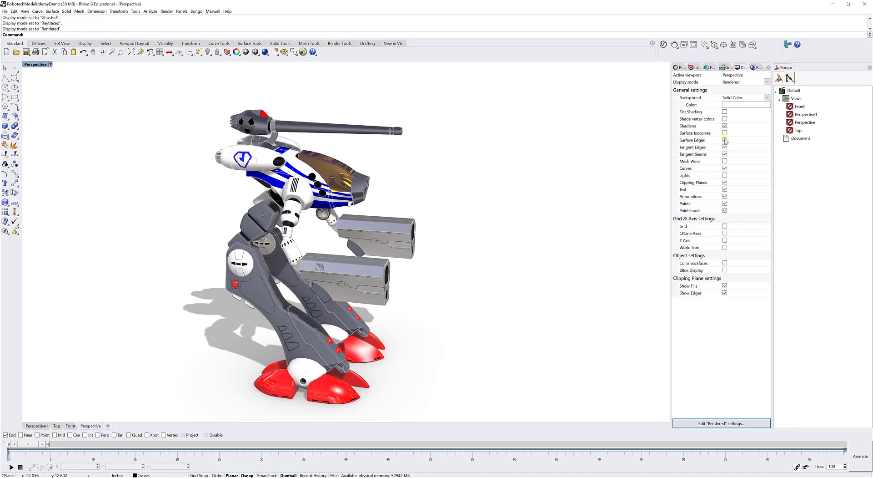
{"action": "left_click", "coordinate": [726, 139]}
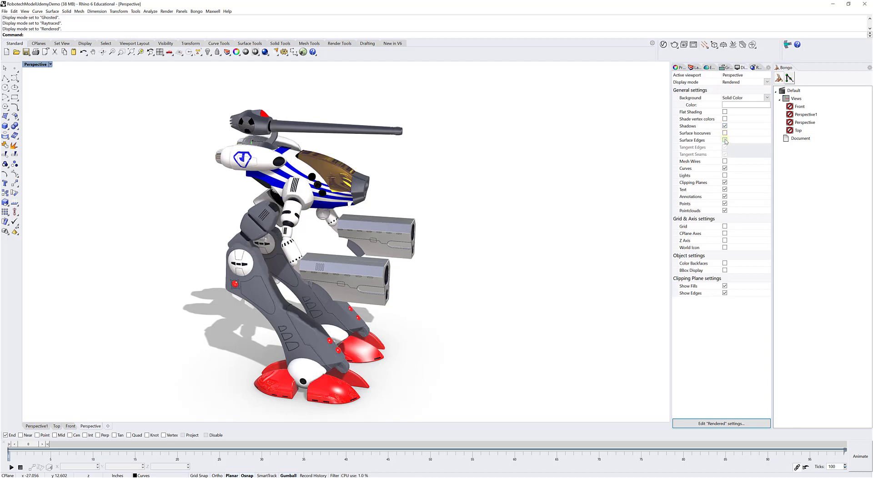
{"action": "left_click", "coordinate": [725, 140]}
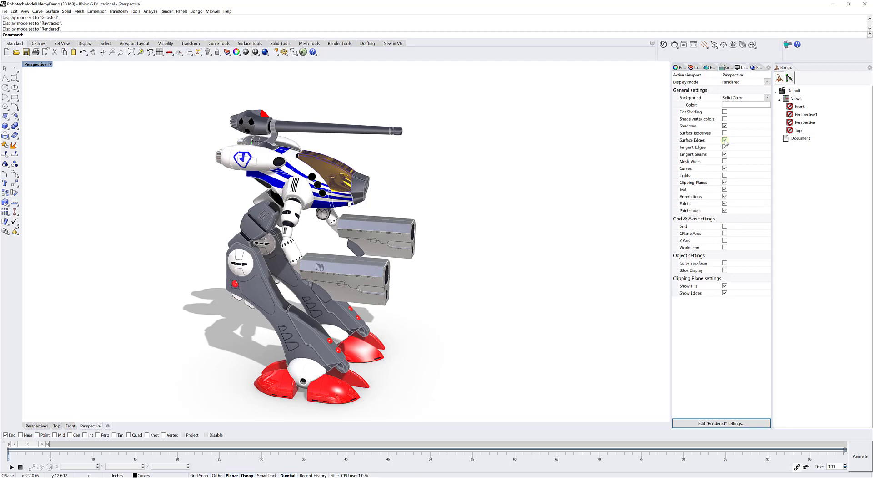
{"action": "left_click", "coordinate": [725, 133]}
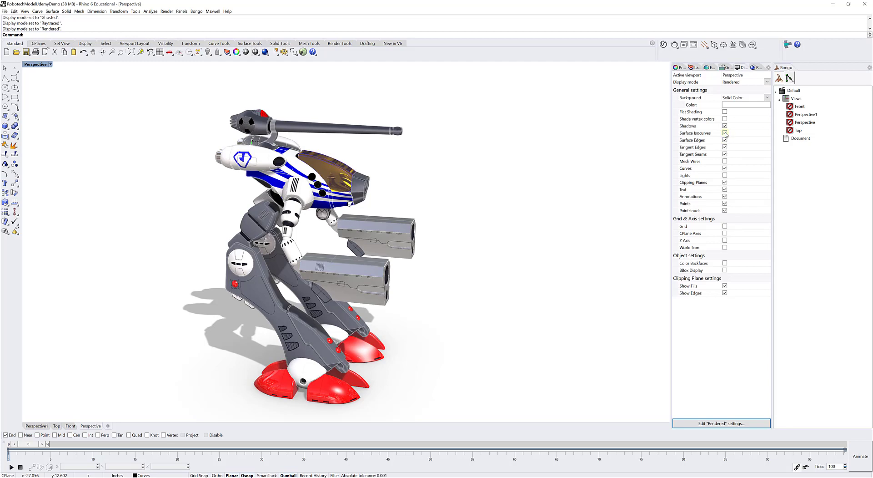
{"action": "left_click", "coordinate": [725, 133]}
{"action": "left_click", "coordinate": [725, 132]}
Toggle the display of curves off and back on, and inspect the mech's edges and isocurves from both sides.
{"action": "left_click", "coordinate": [726, 169]}
{"action": "left_click", "coordinate": [725, 168]}
{"action": "right_click_drag", "start_coordinate": [432, 293], "coordinate": [506, 314]}
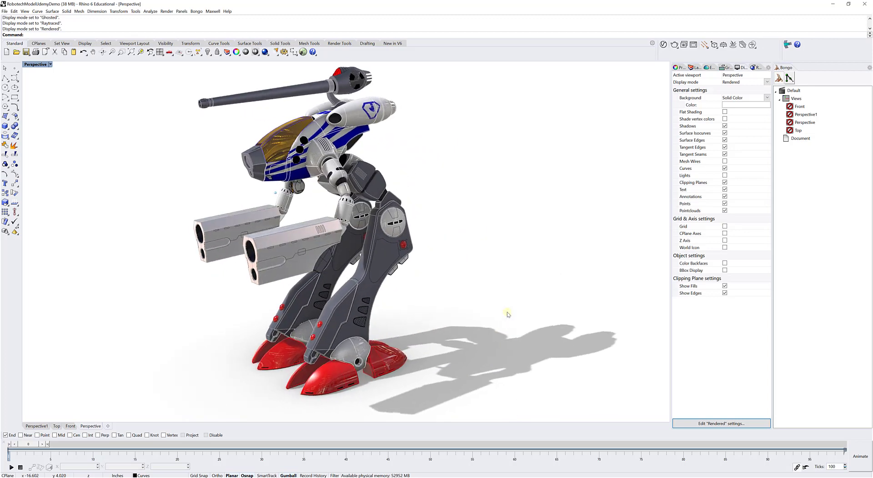
{"action": "right_click_drag", "start_coordinate": [367, 258], "coordinate": [471, 194]}
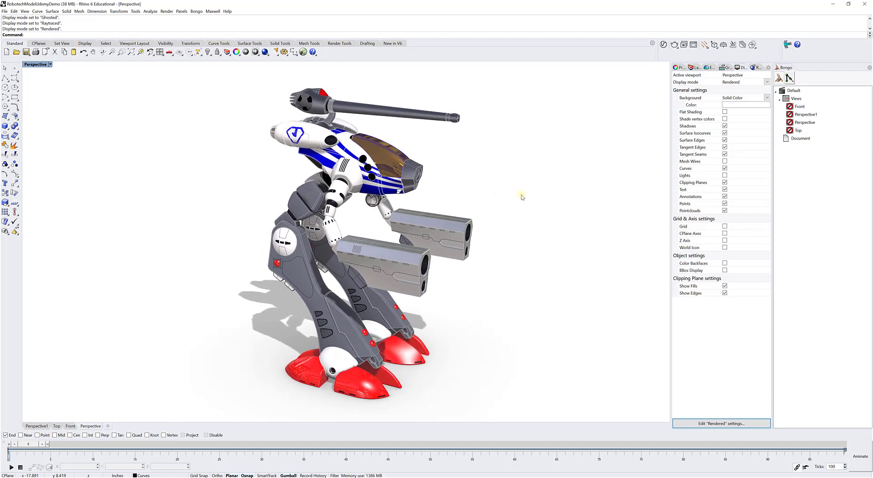
{"action": "right_click_drag", "start_coordinate": [522, 197], "coordinate": [523, 199]}
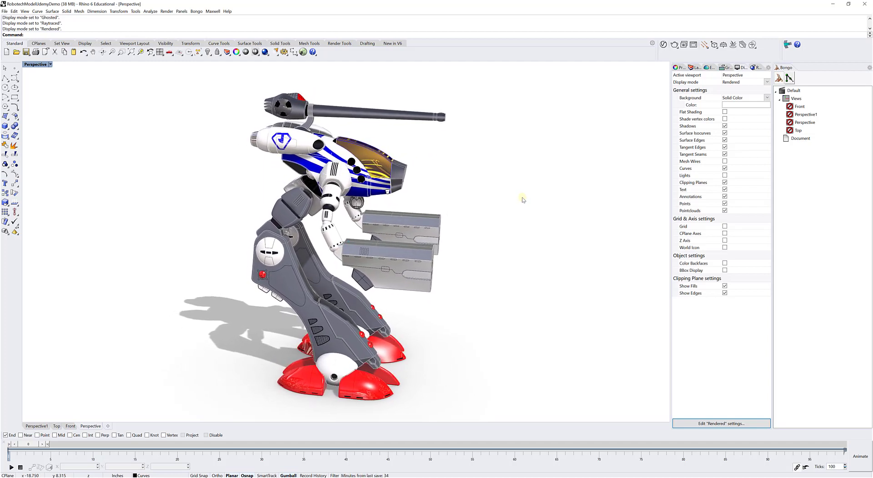